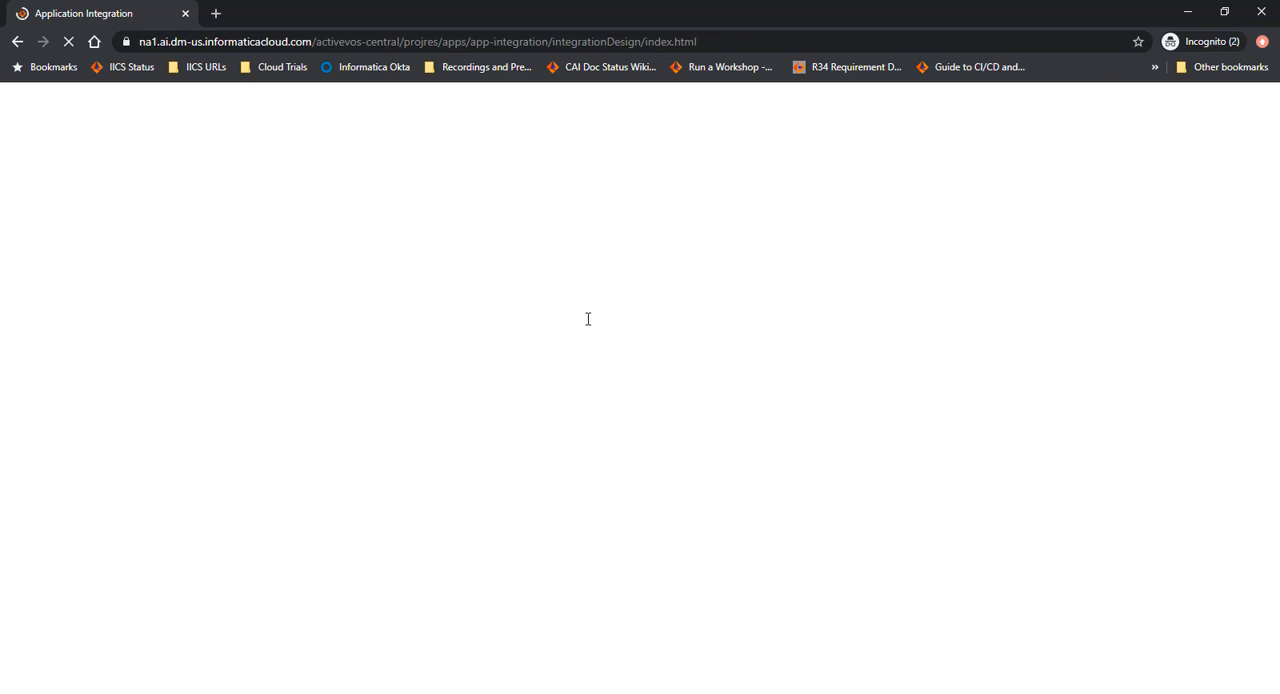
# Start a new process object asset using the creation pattern that imports WSDL and/or XSD files.
pyautogui.scroll(-1, 391, 360)
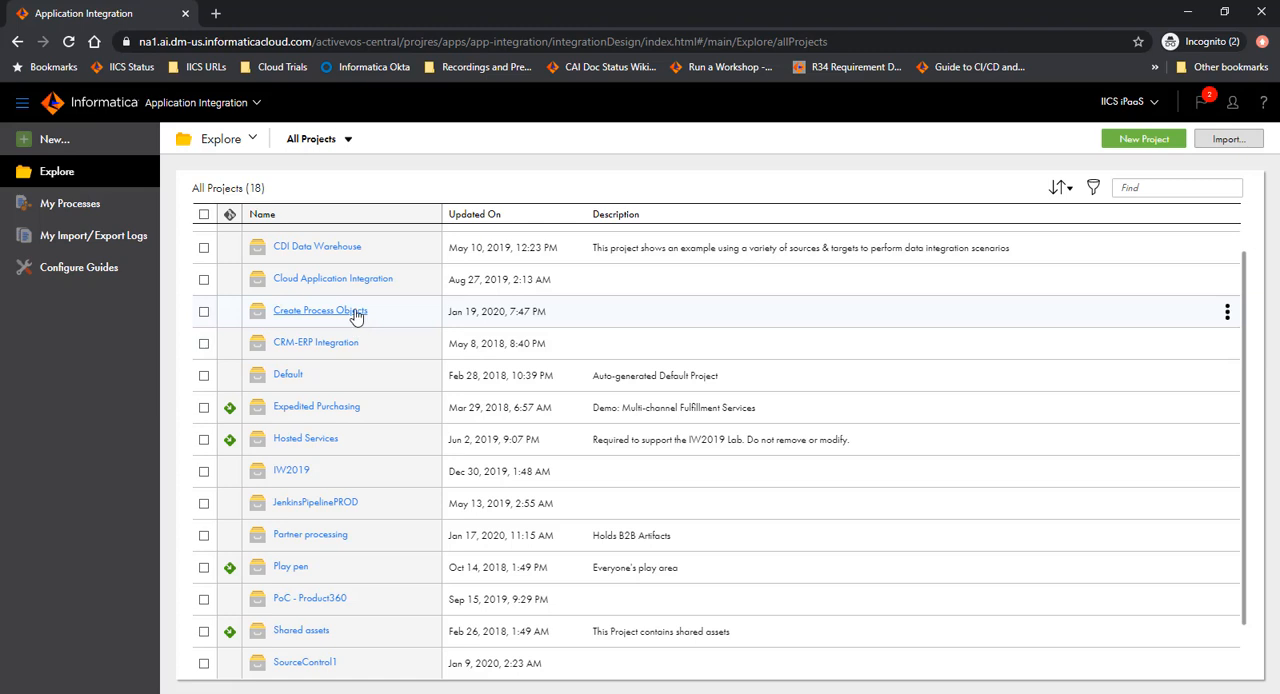
pyautogui.scroll(2, 343, 371)
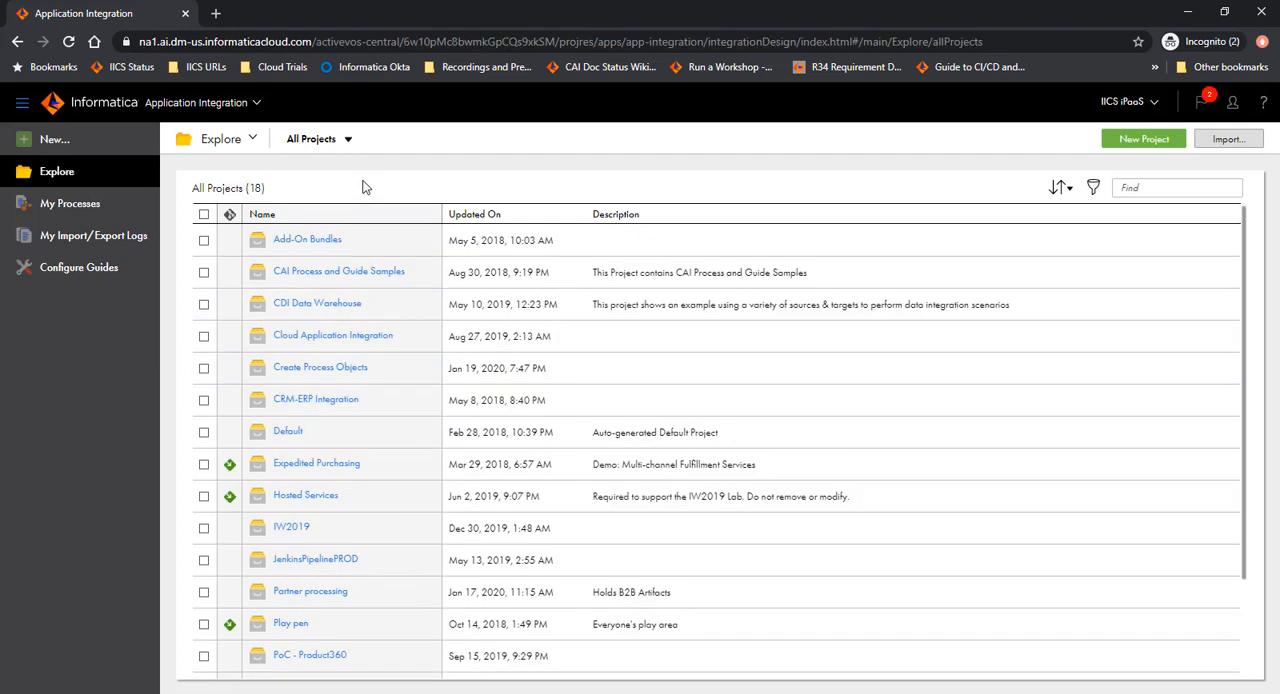
pyautogui.click(79, 141)
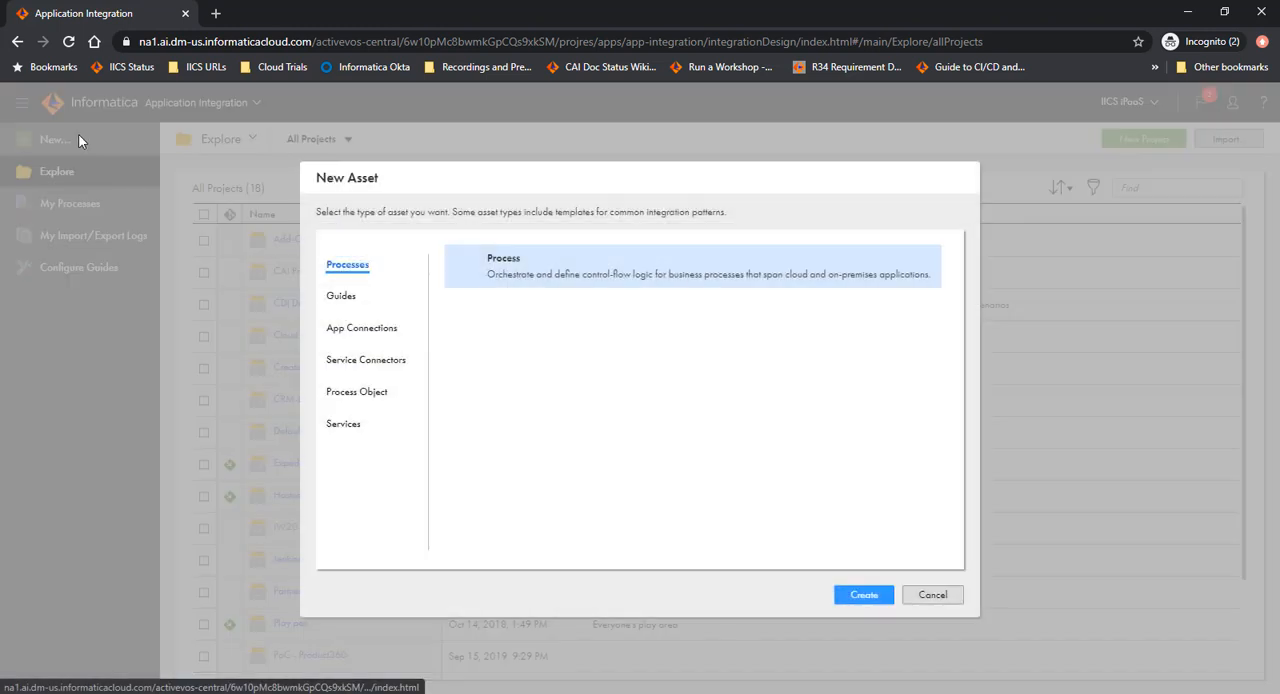
pyautogui.click(352, 396)
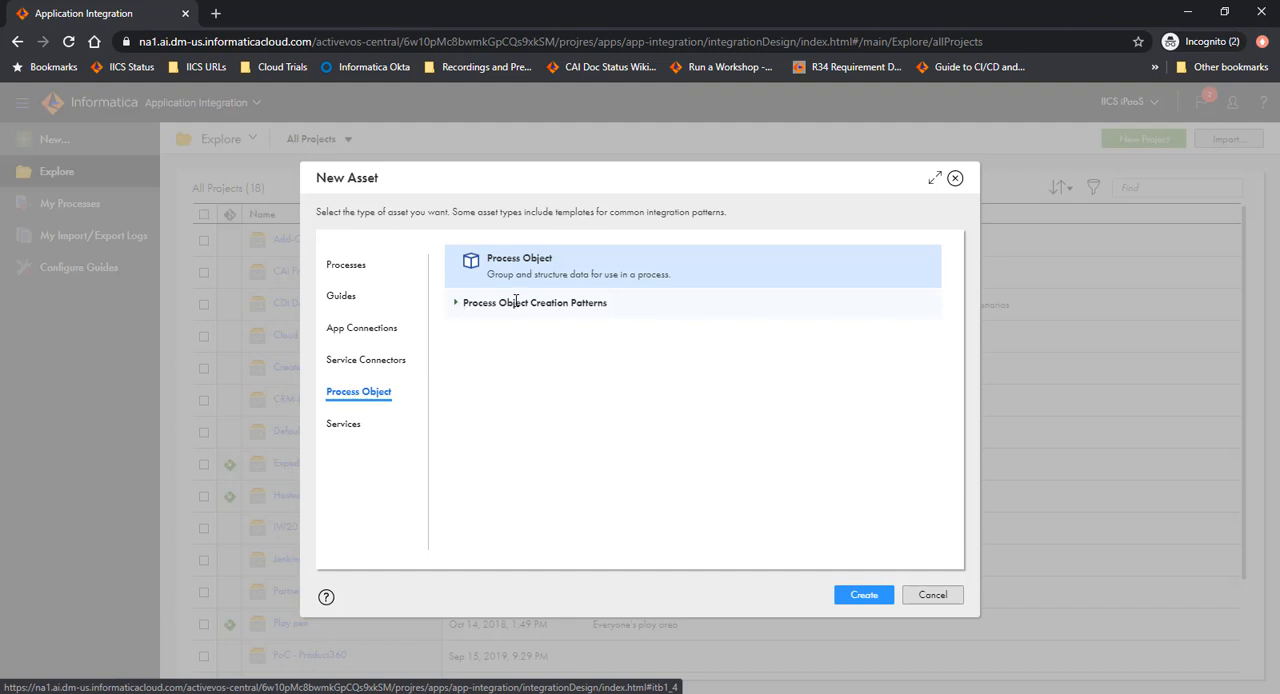
pyautogui.click(456, 305)
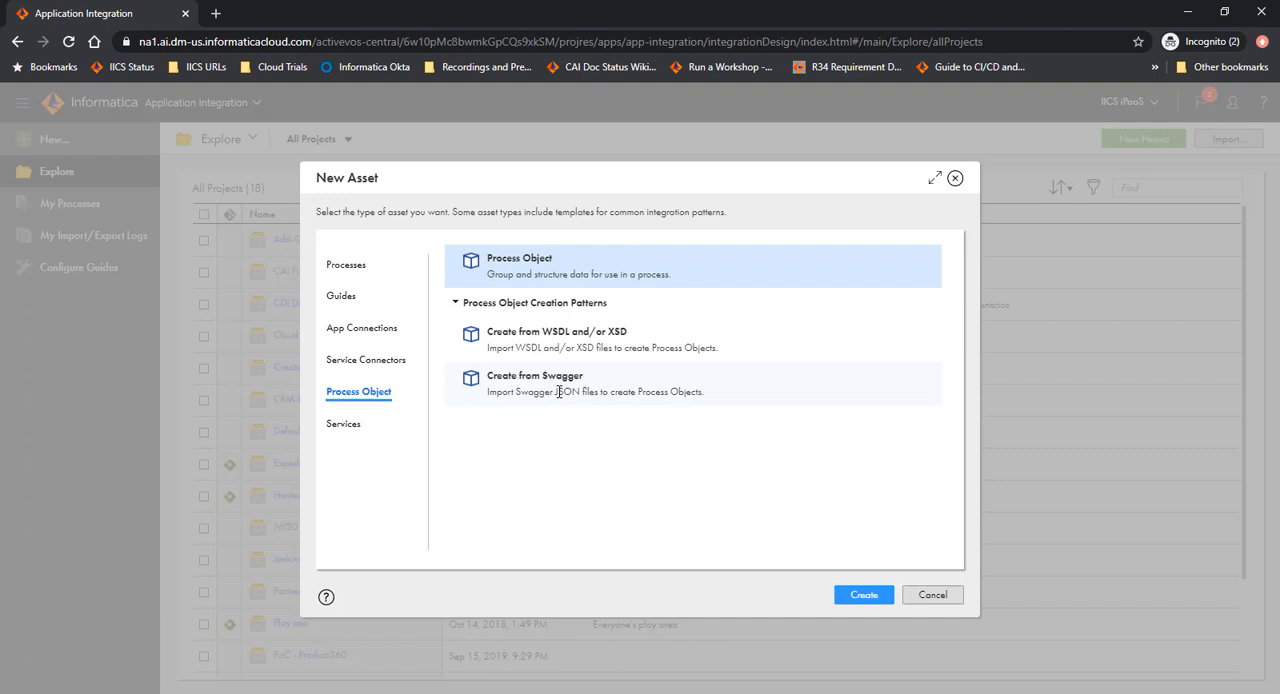
pyautogui.click(600, 340)
pyautogui.click(864, 595)
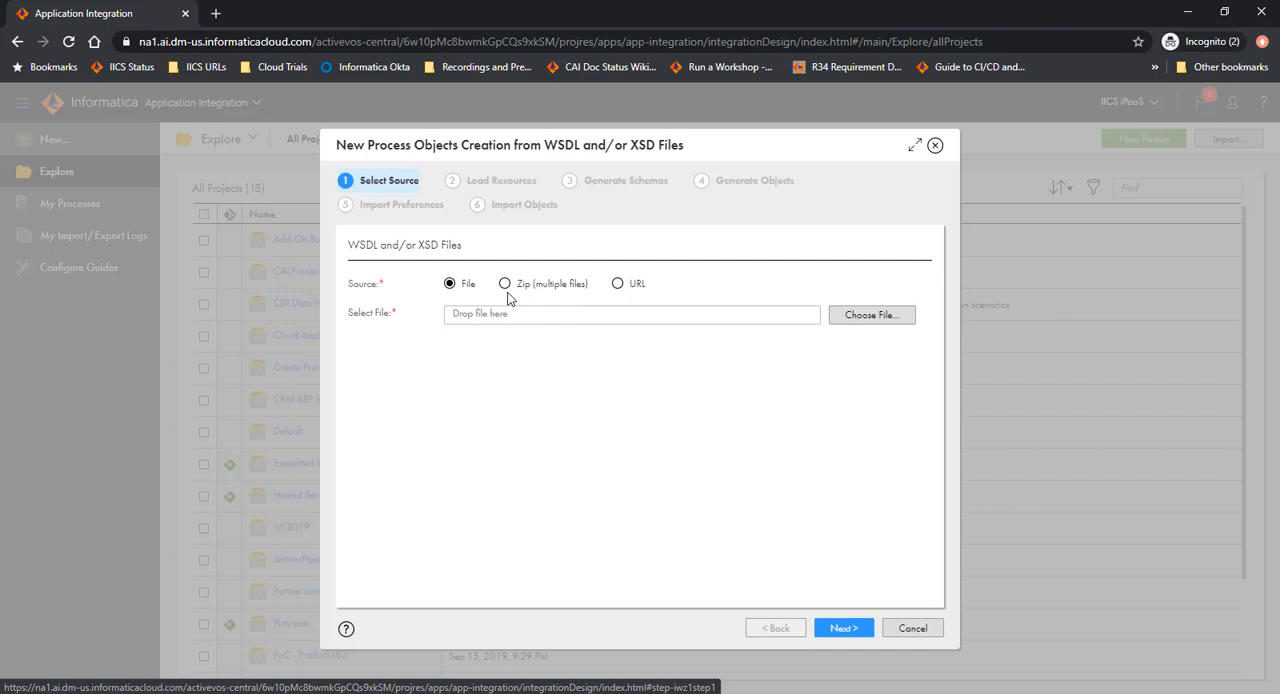
pyautogui.click(619, 285)
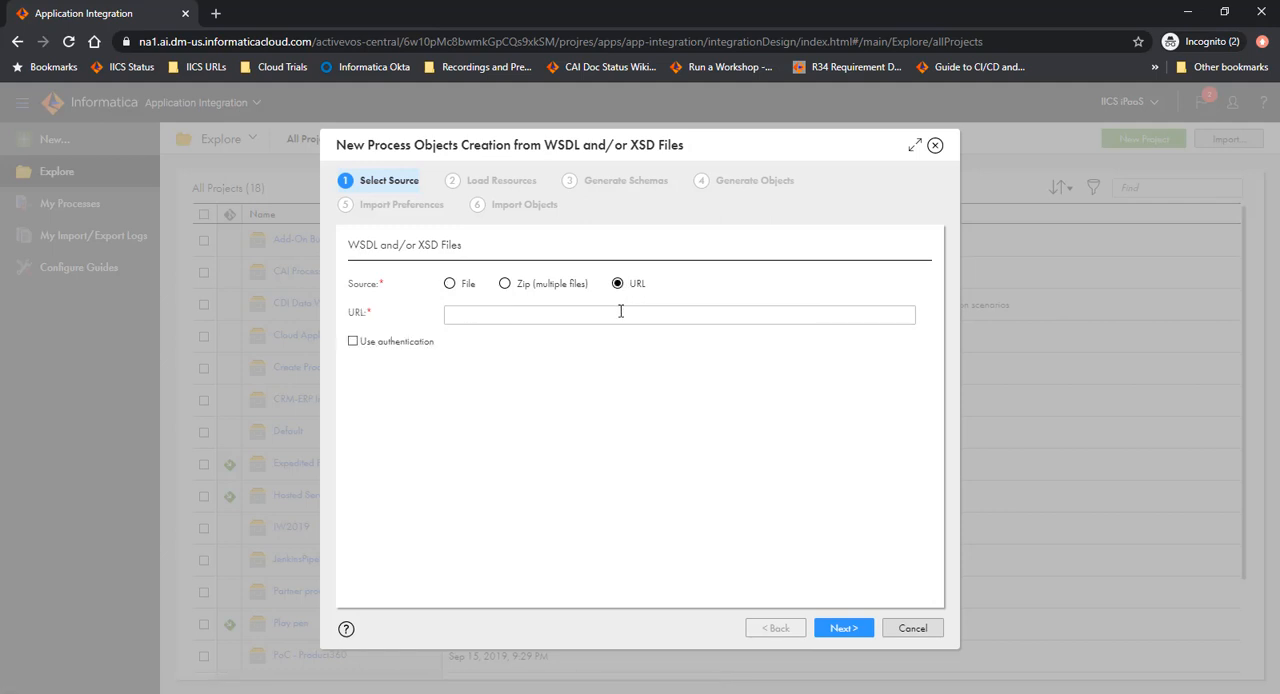
pyautogui.click(621, 313)
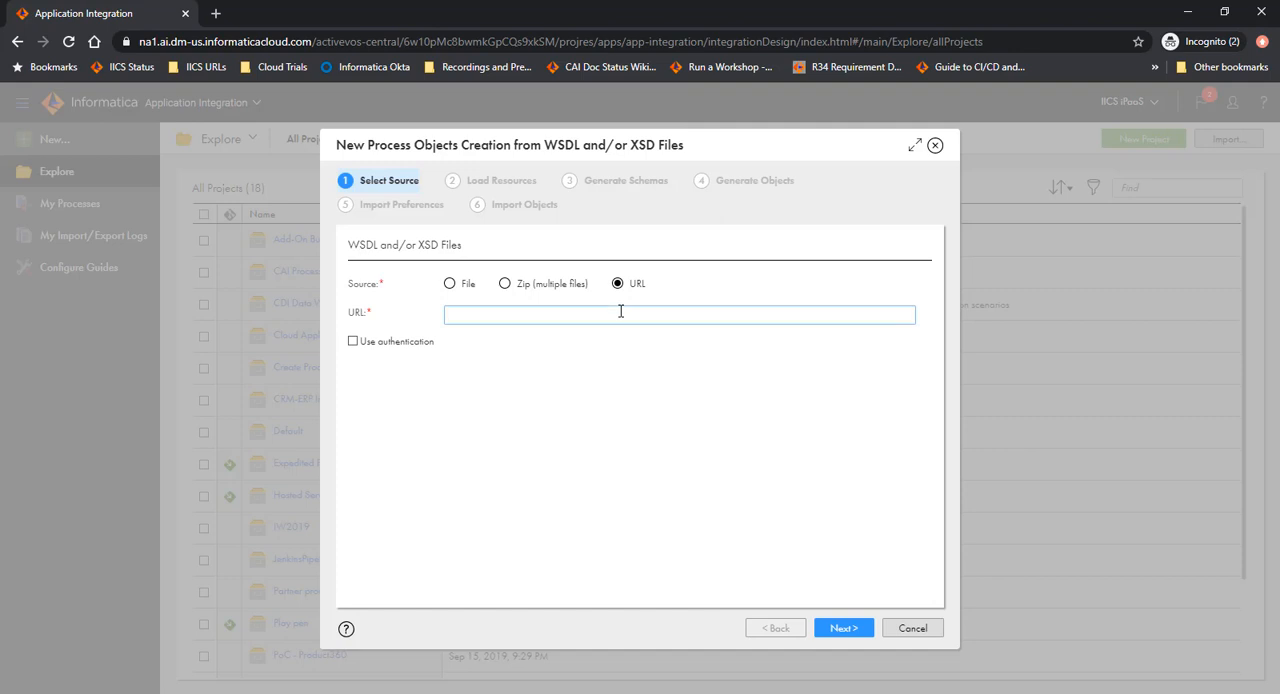
pyautogui.write('https://webservice.test.exacttarget.com/etframework.wsdl')
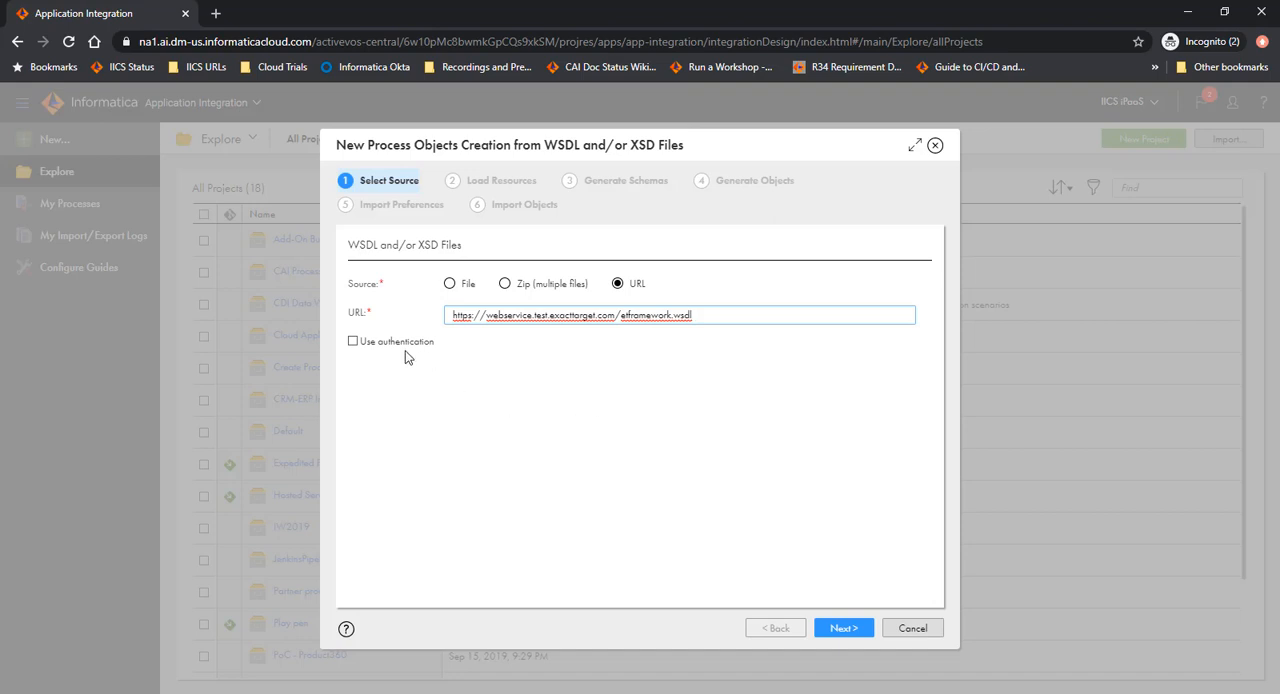
pyautogui.click(353, 342)
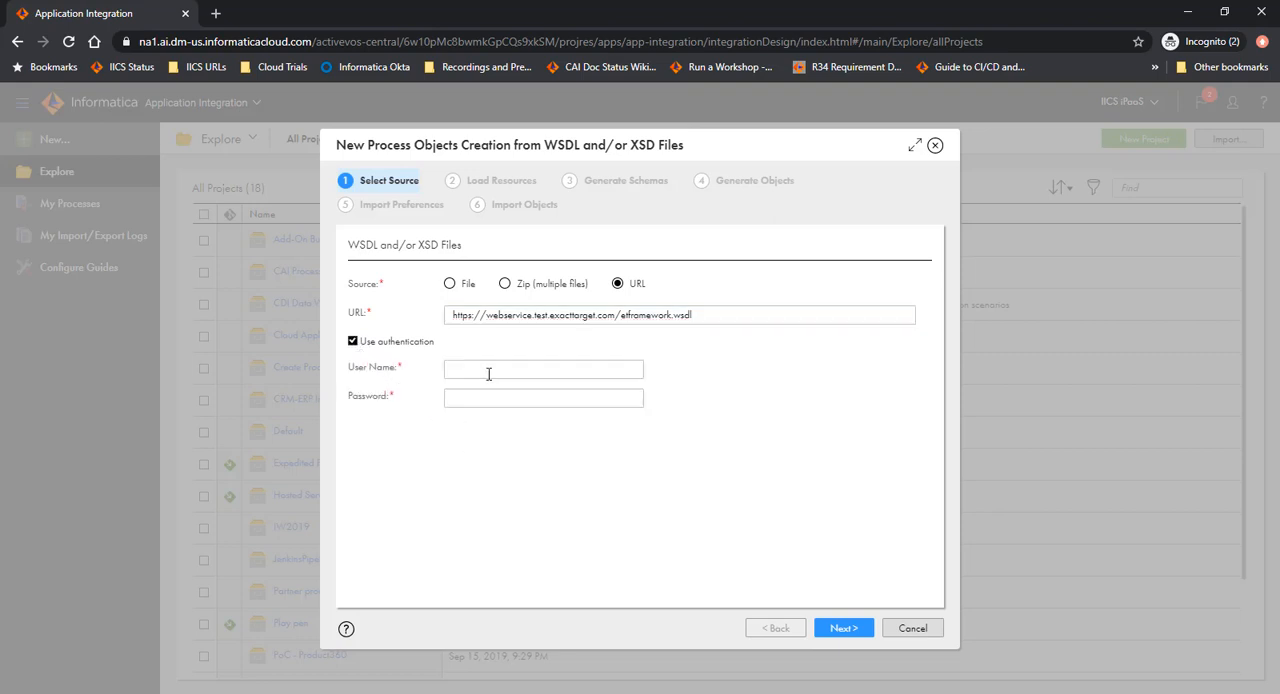
pyautogui.click(353, 342)
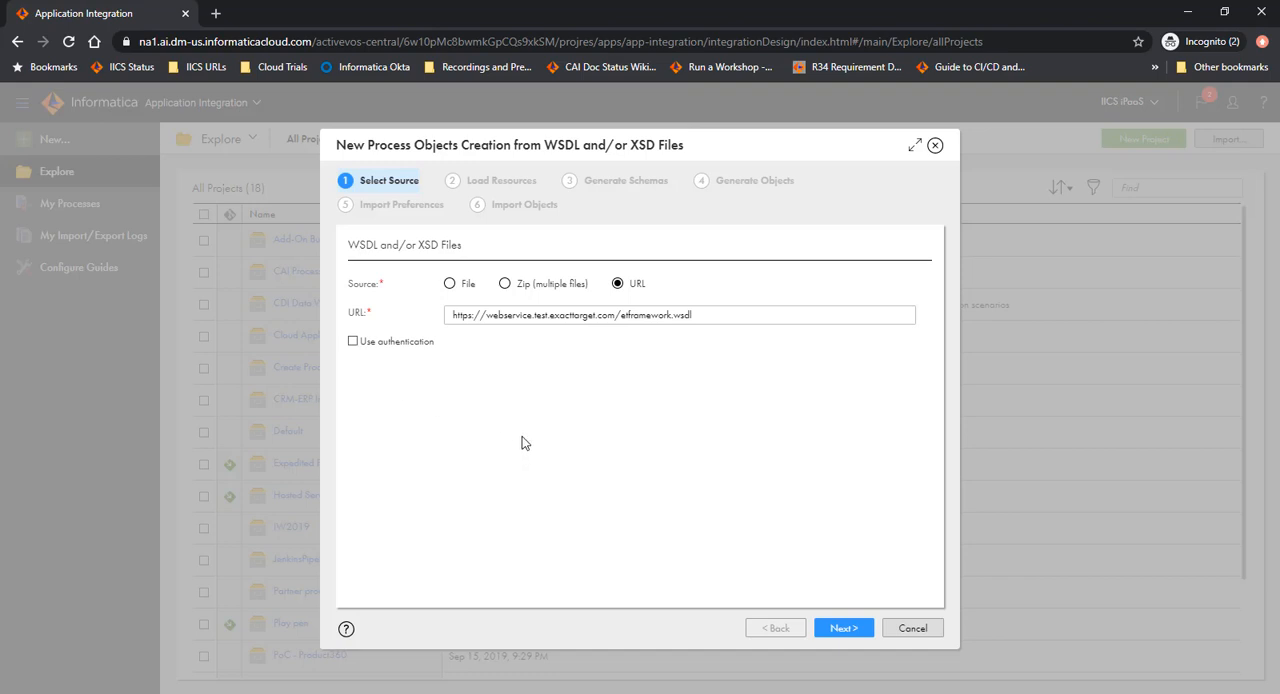
pyautogui.click(841, 630)
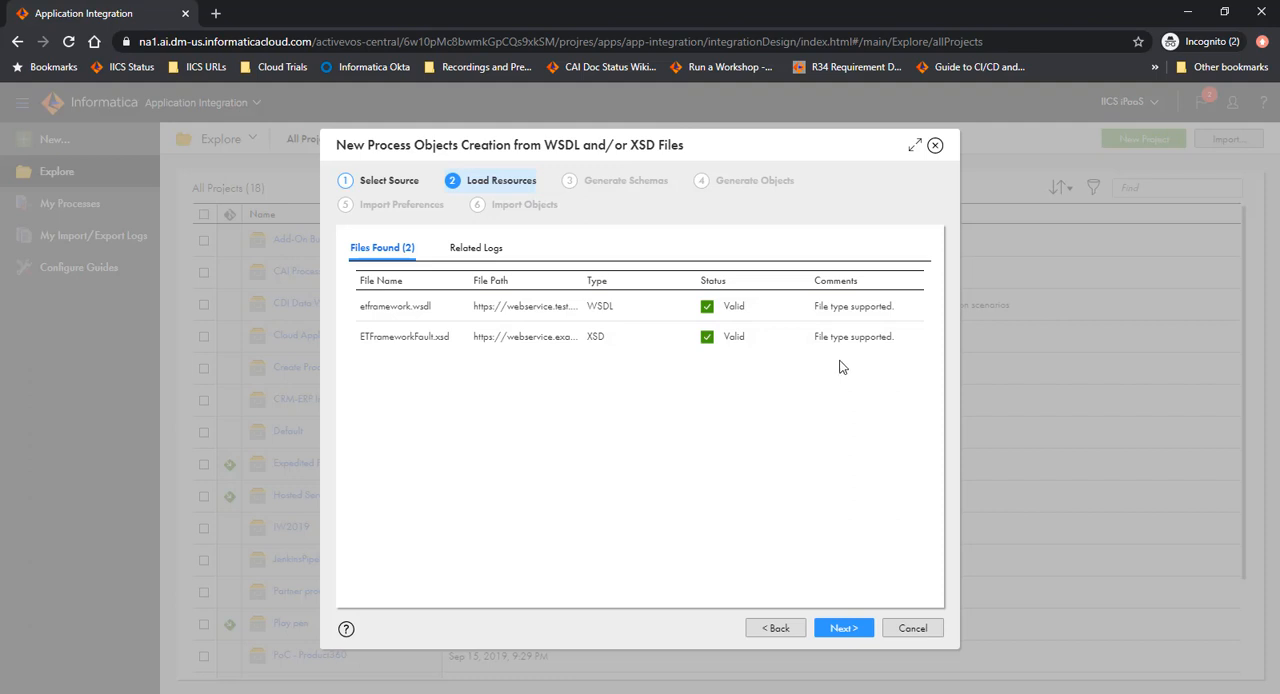
# Check the related logs of the loaded resources and proceed to generating the schemas.
pyautogui.click(478, 250)
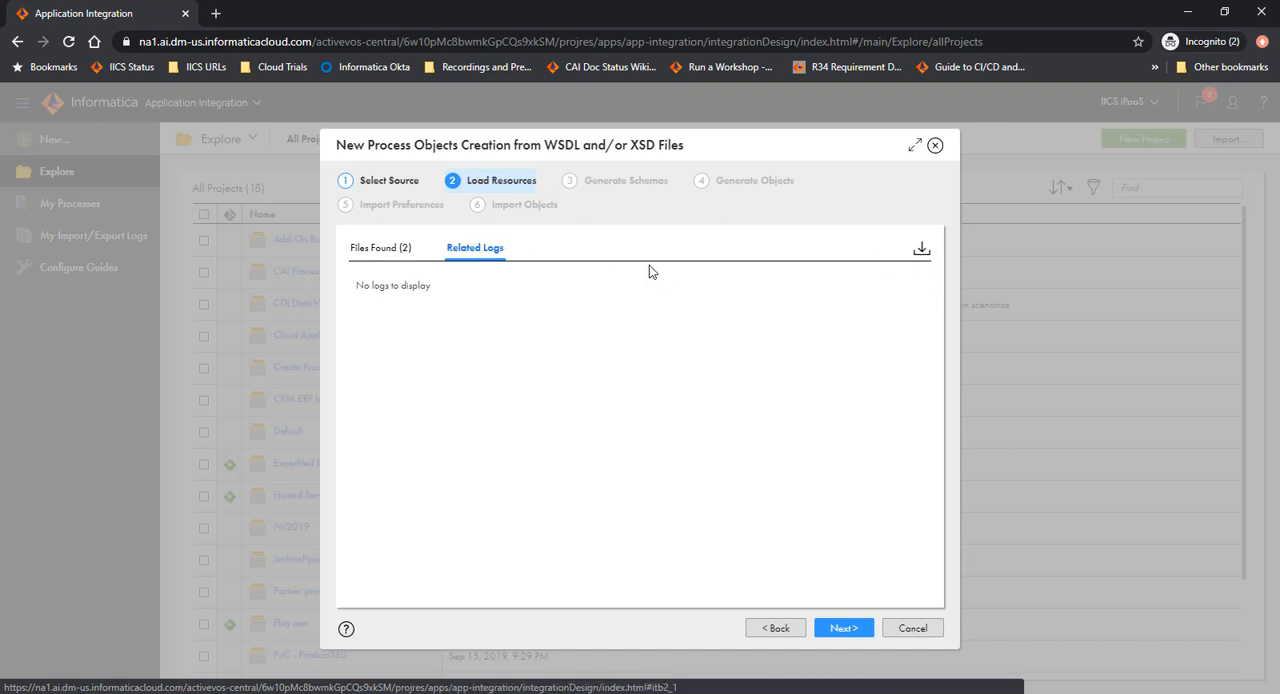
pyautogui.click(407, 266)
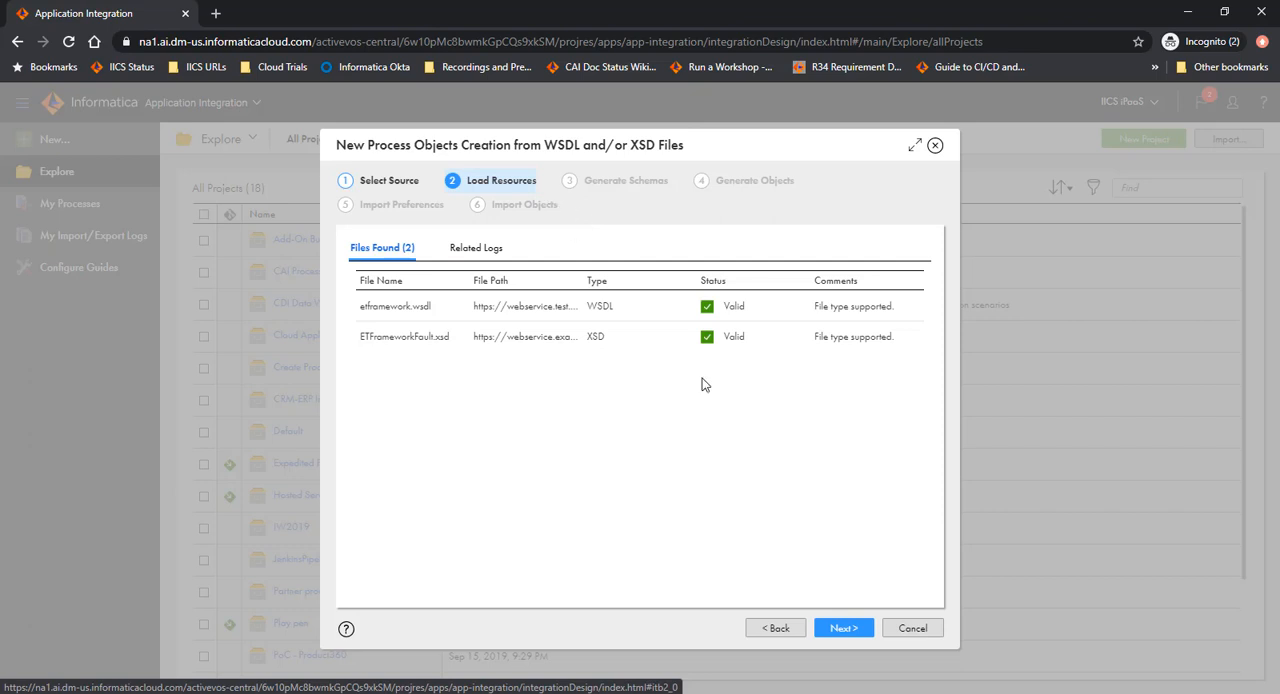
pyautogui.click(855, 628)
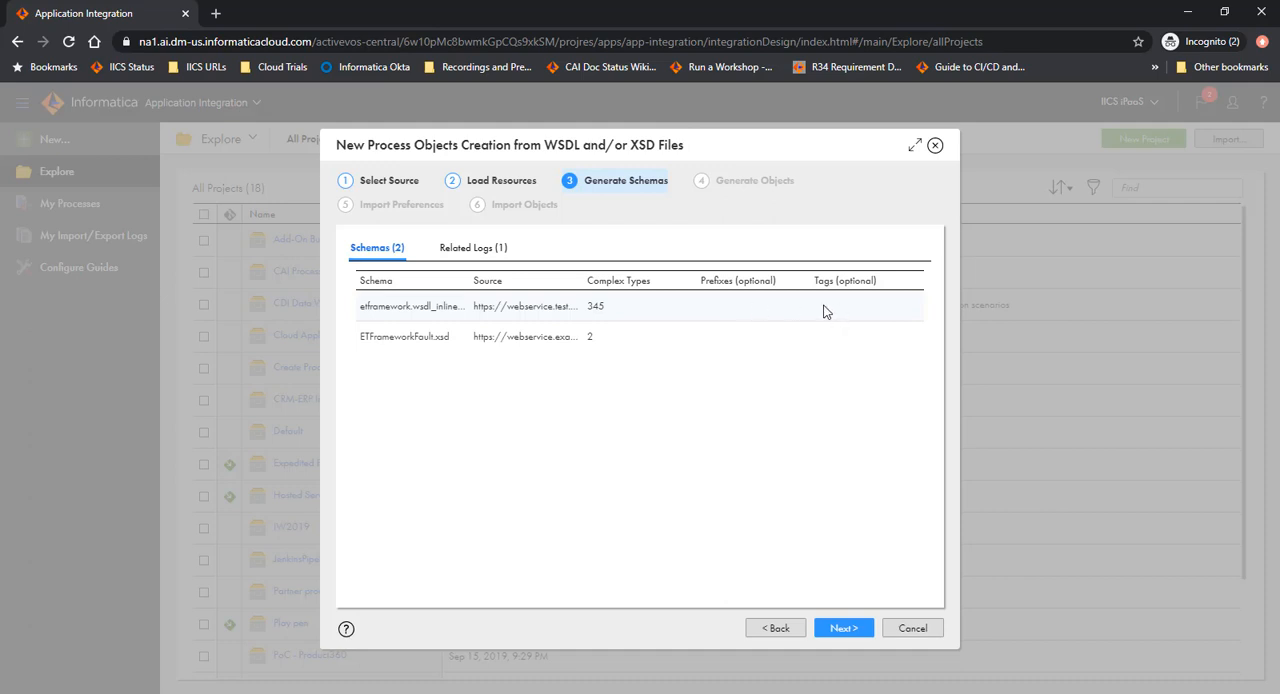
# Set the prefix of both the etframework.wsdl and ETFrameworkFault.xsd schemas to SFDC.
pyautogui.click(715, 310)
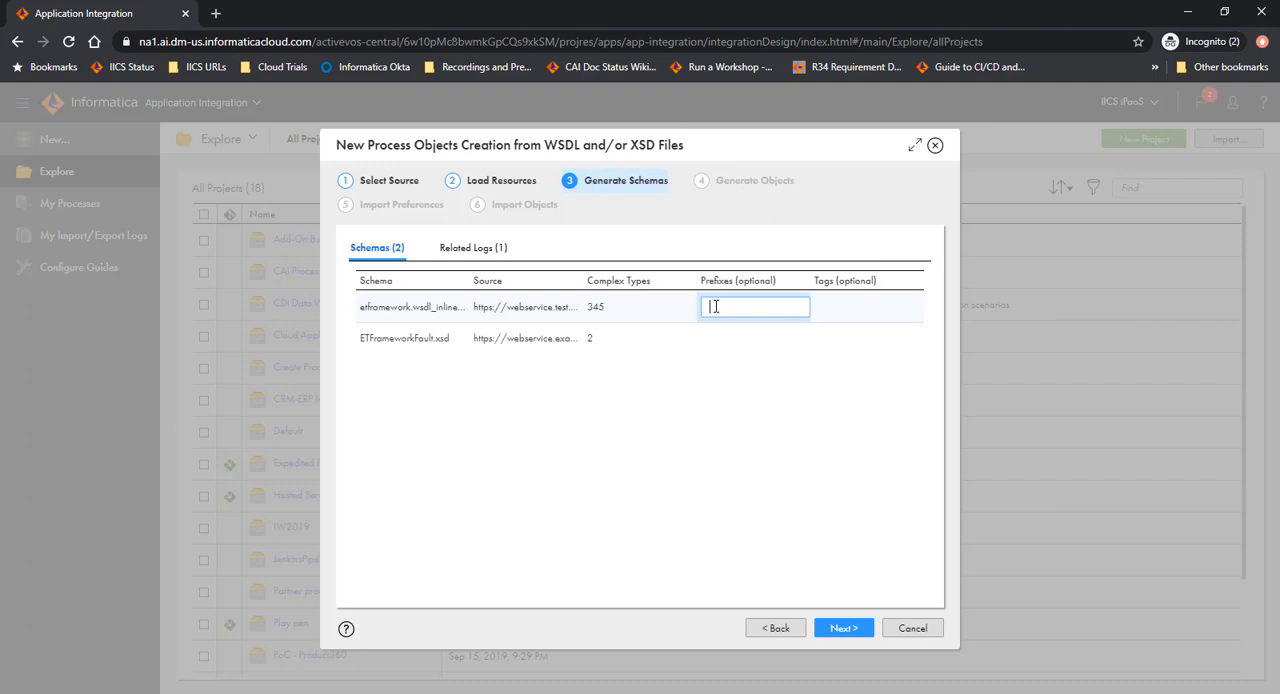
pyautogui.write('SFDC')
pyautogui.click(717, 336)
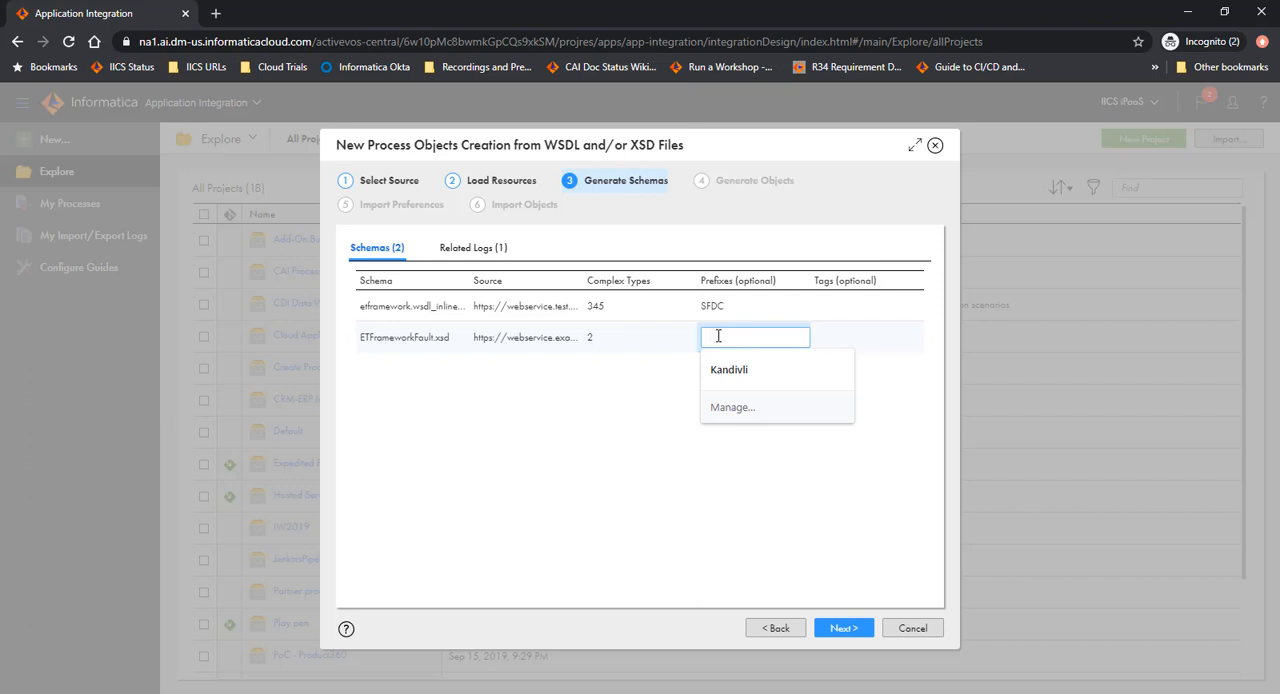
pyautogui.write('SFDC')
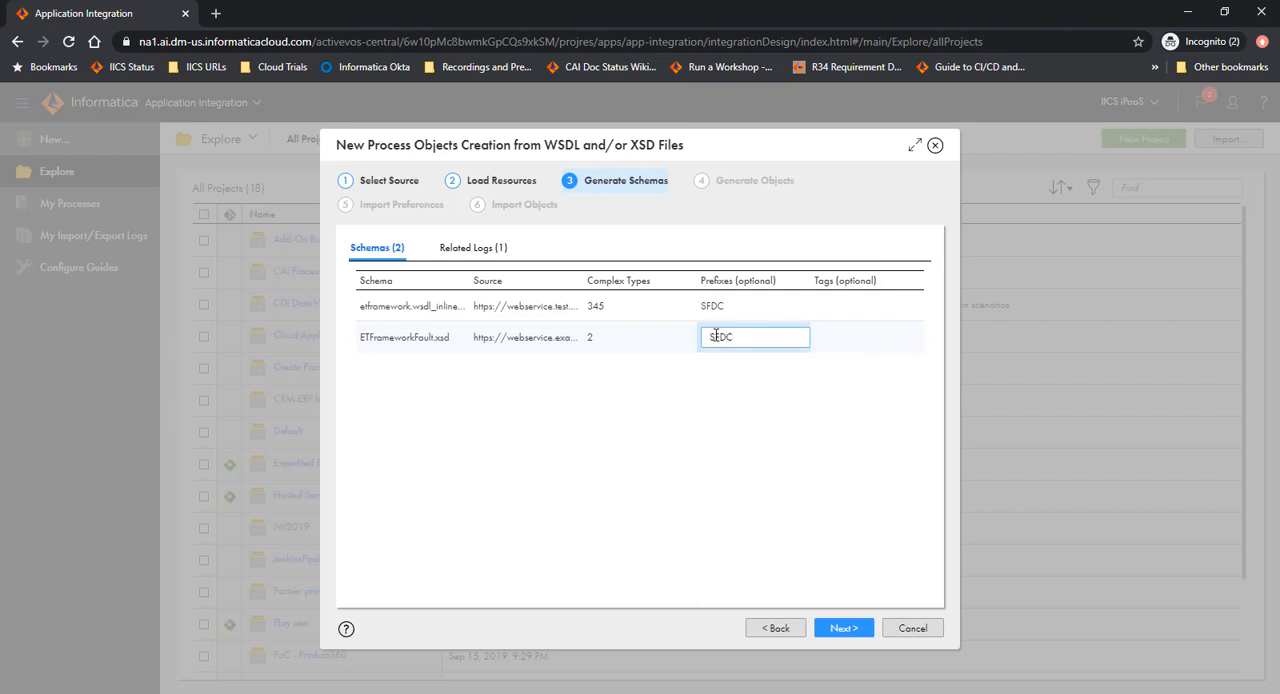
# Tag both the etframework.wsdl and ETFrameworkFault.xsd schemas with Salesforce Marketing Cloud.
pyautogui.click(834, 306)
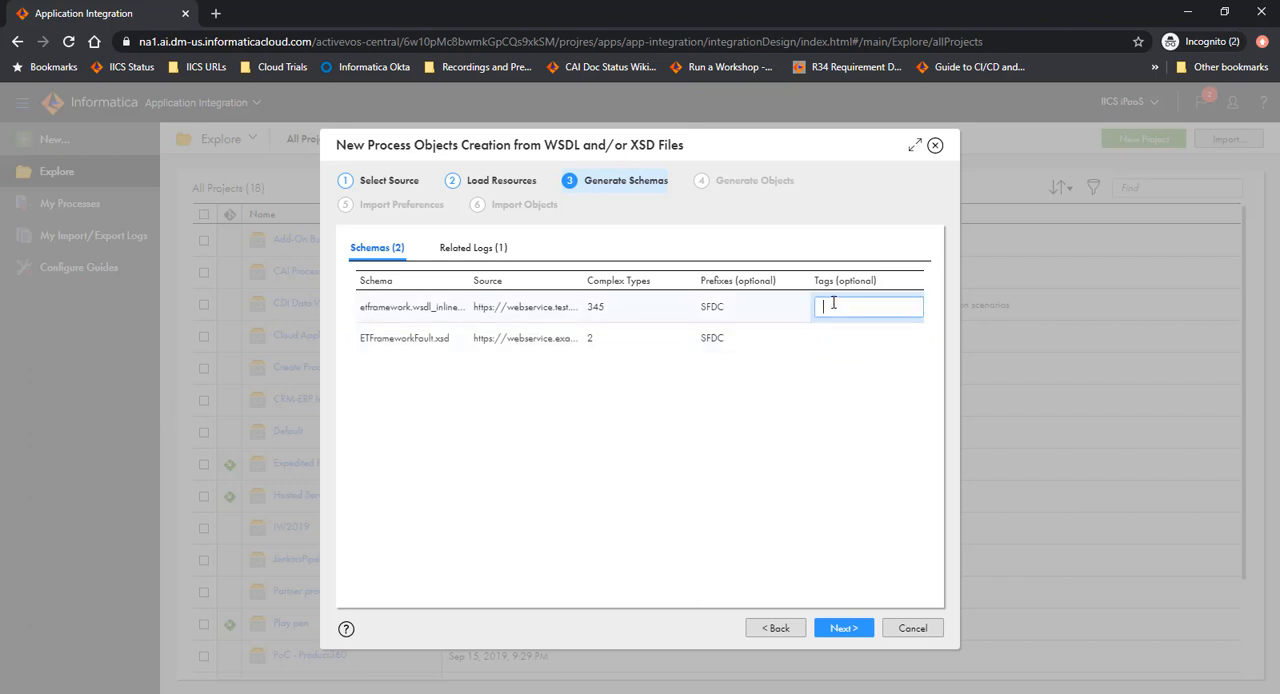
pyautogui.write('Salesf')
pyautogui.write('orce ')
pyautogui.write('Mar')
pyautogui.write('keting')
pyautogui.write(' Cloud')
pyautogui.moveTo(822, 309); pyautogui.dragTo(887, 315)
pyautogui.click(887, 313)
pyautogui.hotkey('ctrl', 'a')
pyautogui.hotkey('ctrl', 'c')
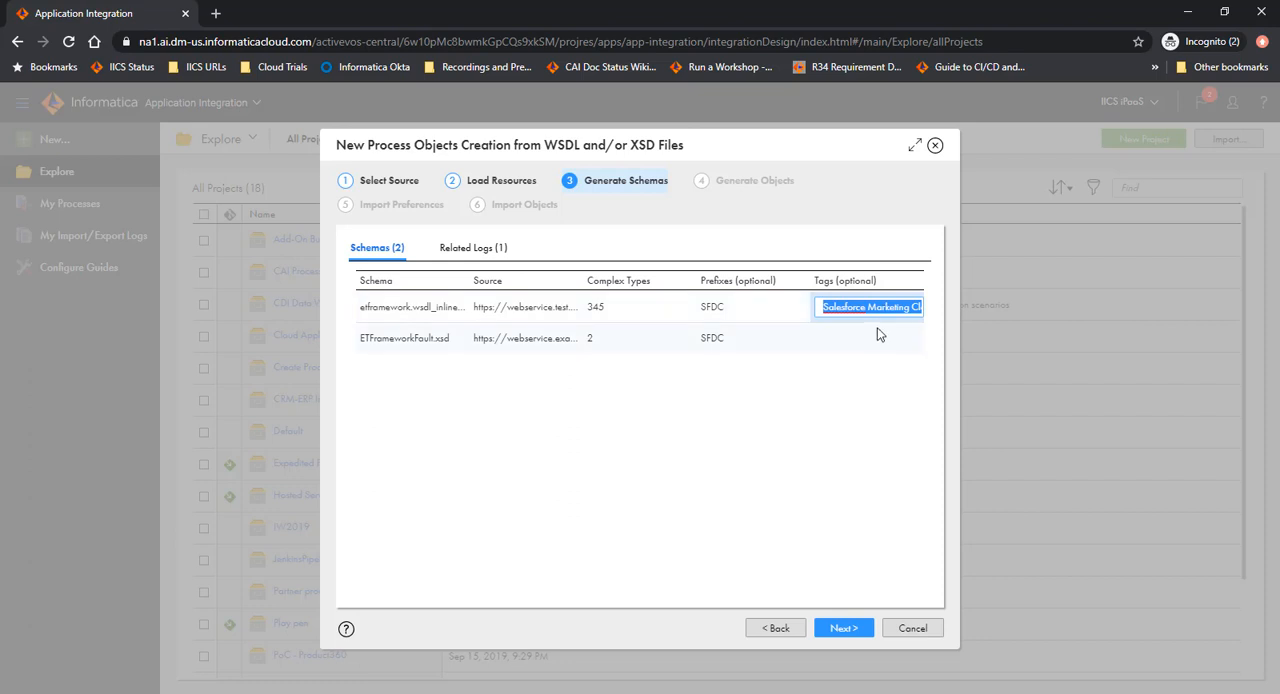
pyautogui.click(870, 338)
pyautogui.hotkey('ctrl', 'v')
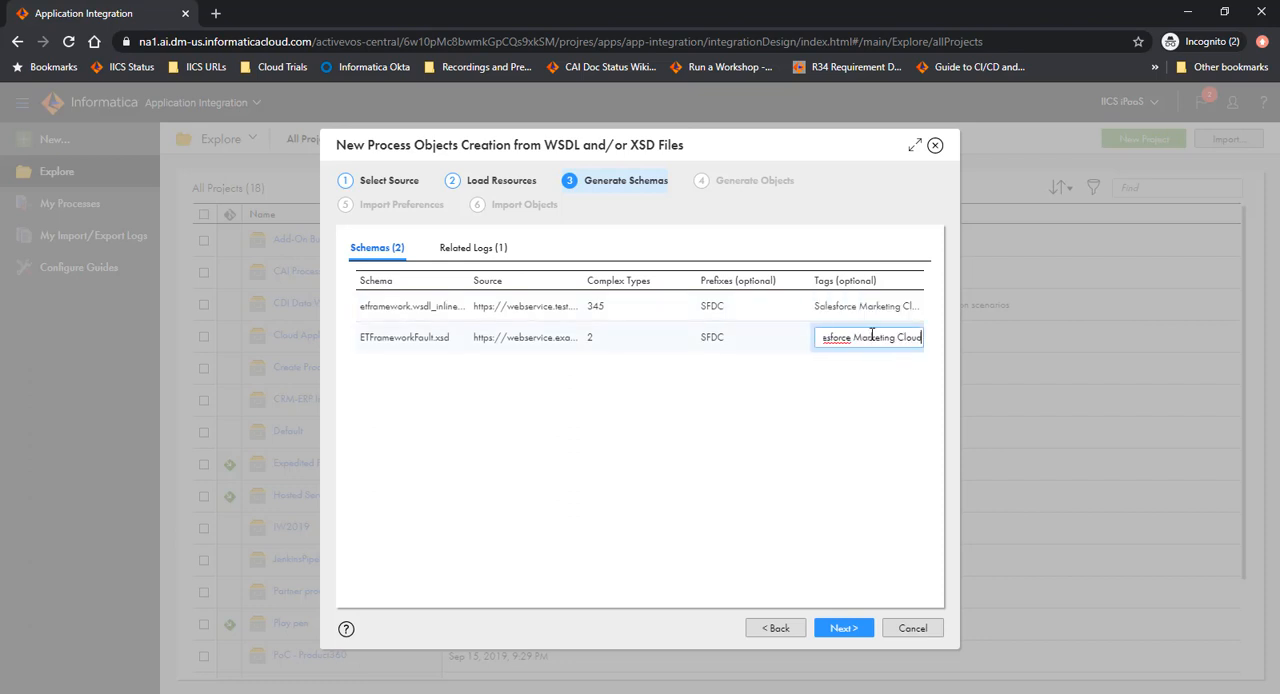
pyautogui.press('Home')
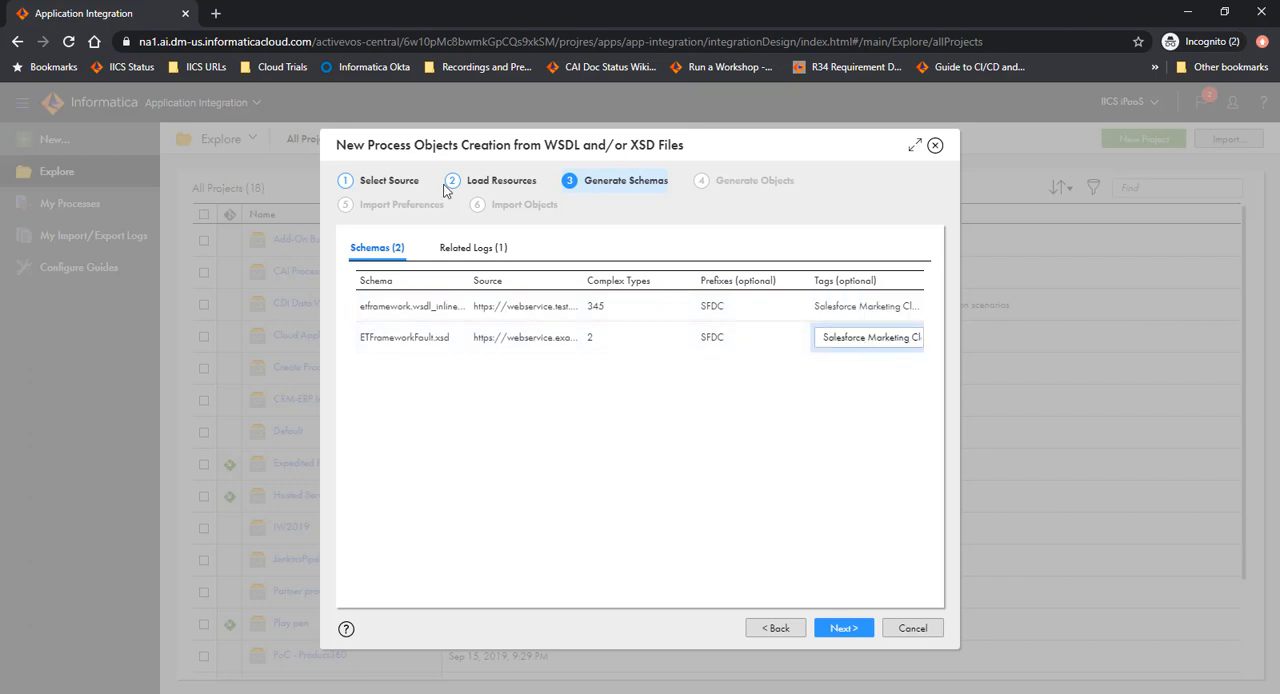
# Check the related logs of the schema generation and proceed to generating the process objects.
pyautogui.click(472, 258)
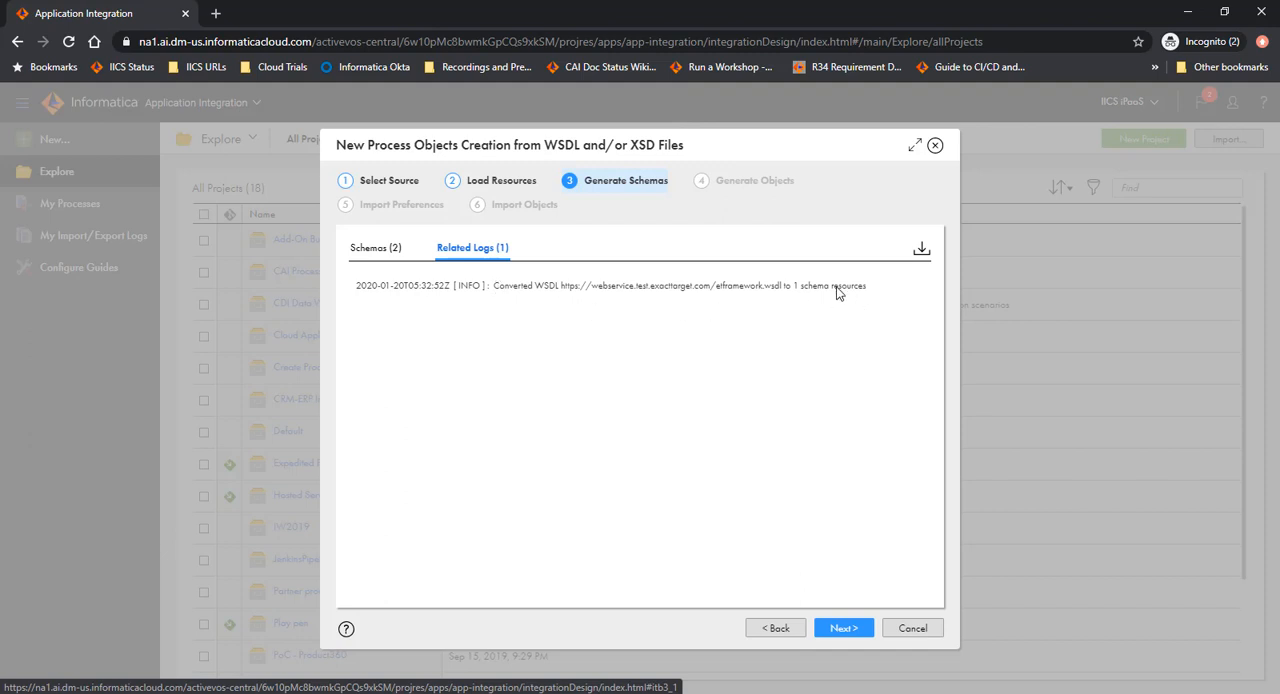
pyautogui.click(383, 251)
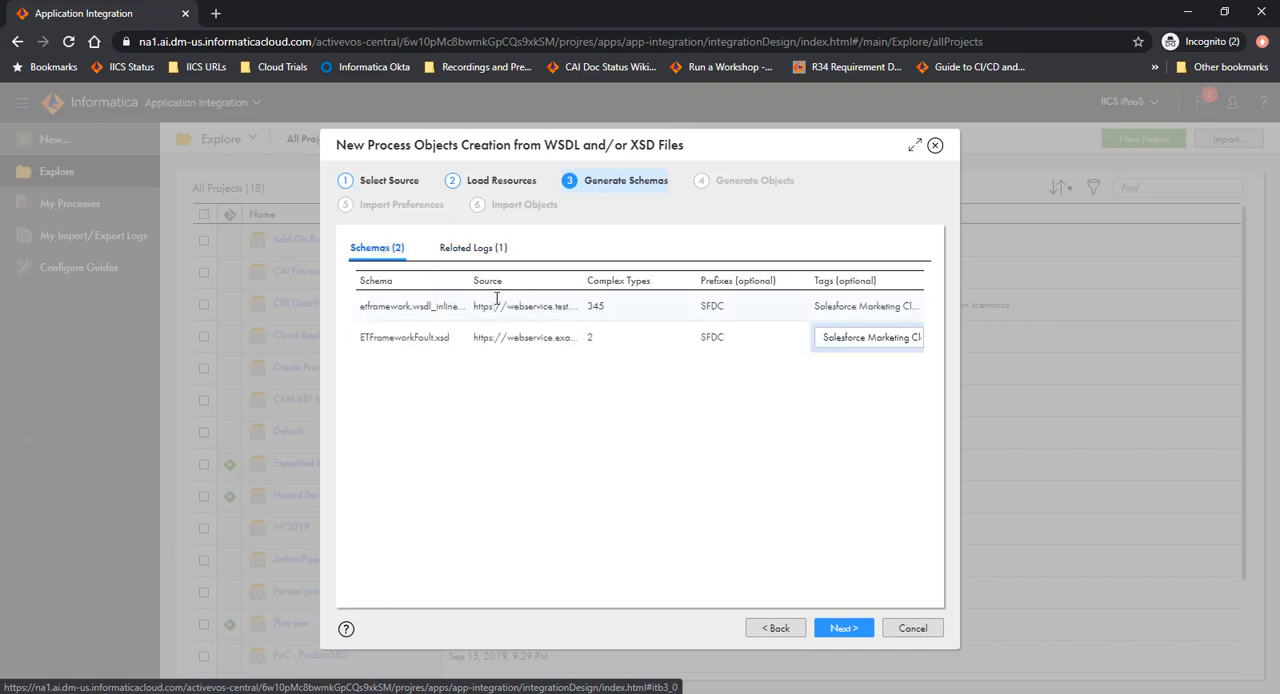
pyautogui.click(837, 628)
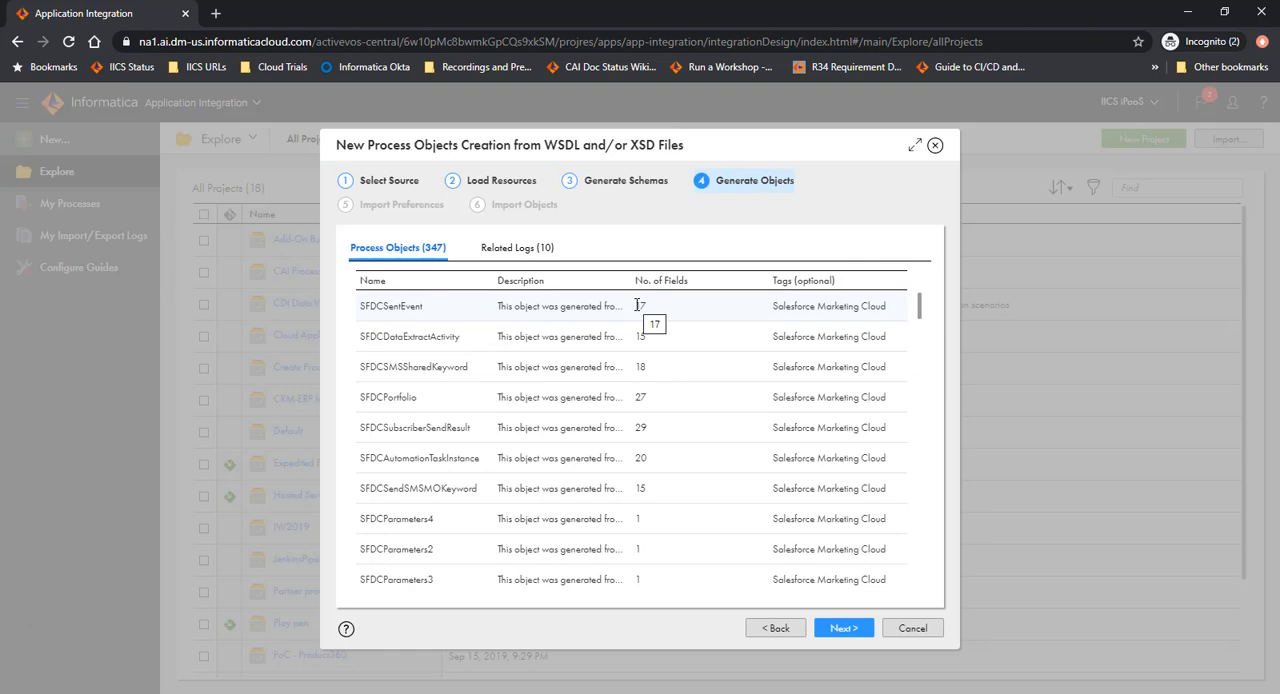
# Examine the tags of the generated process objects and read through the related logs of their generation.
pyautogui.doubleClick(800, 308)
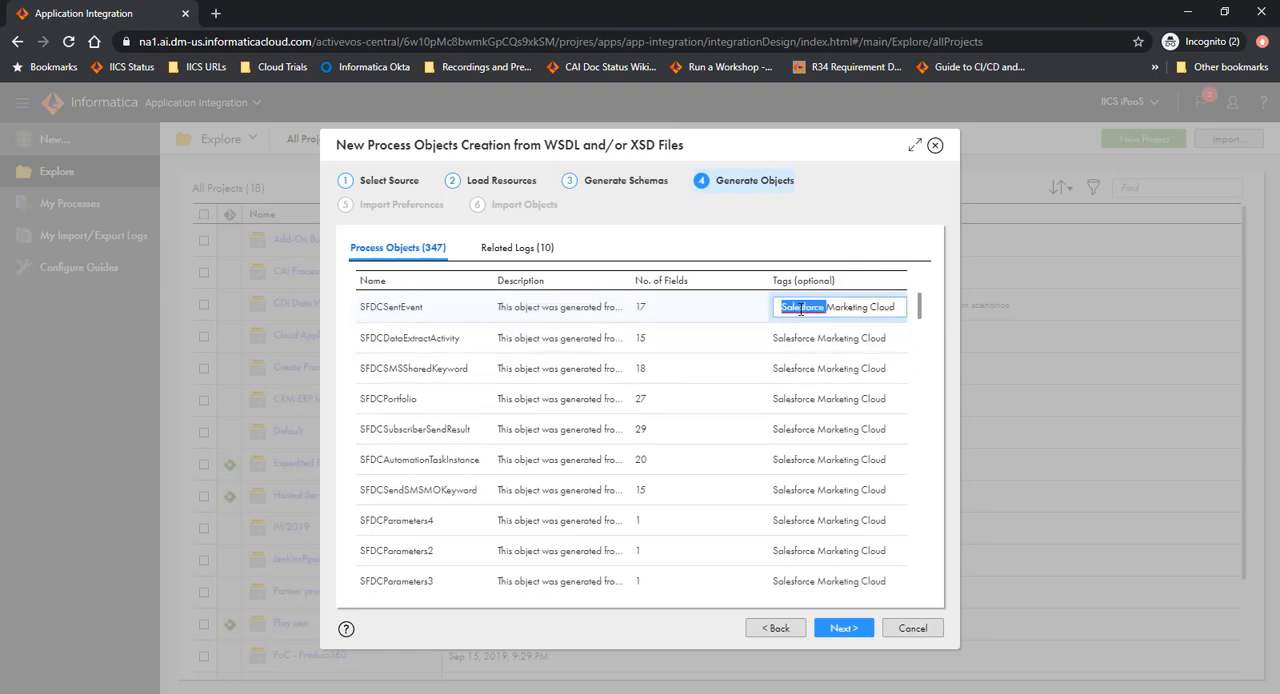
pyautogui.click(896, 310)
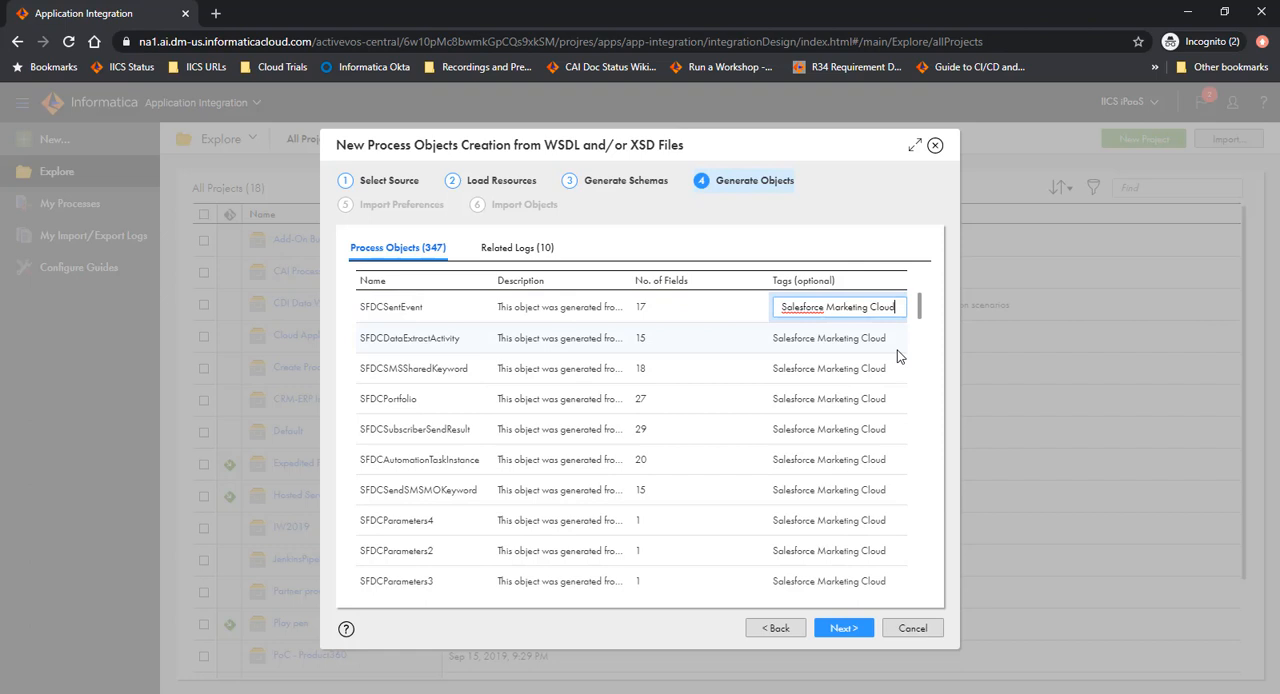
pyautogui.click(726, 348)
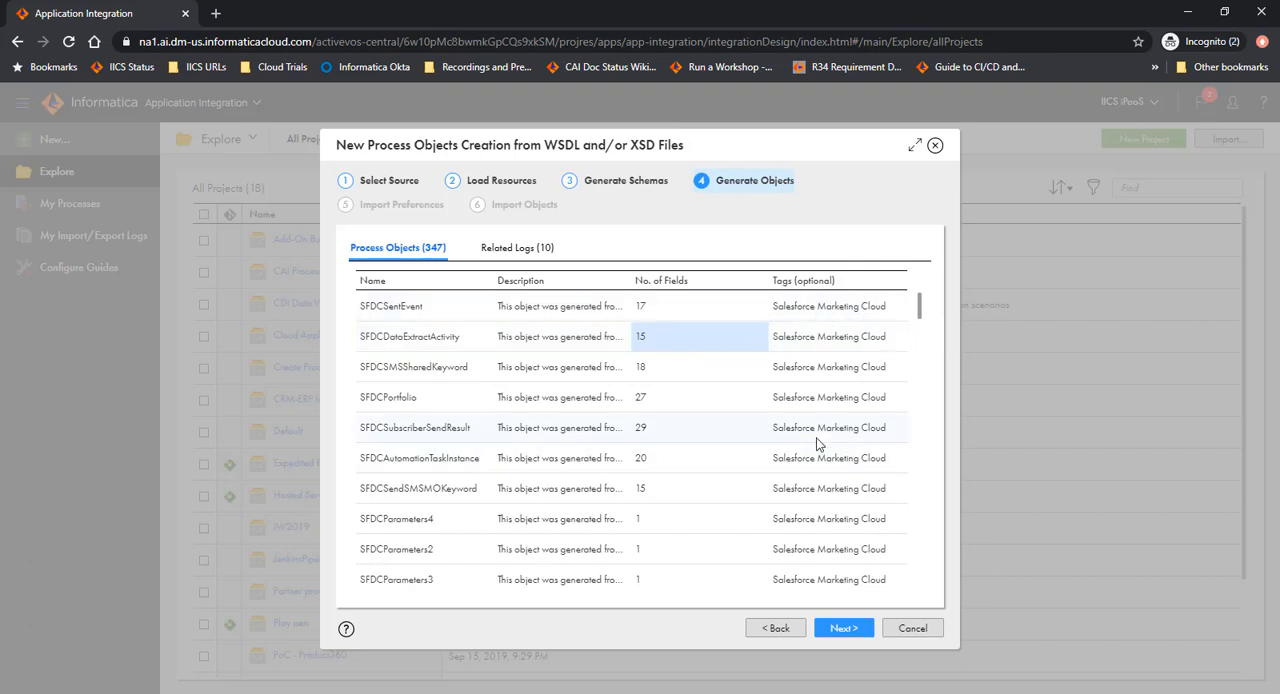
pyautogui.click(531, 258)
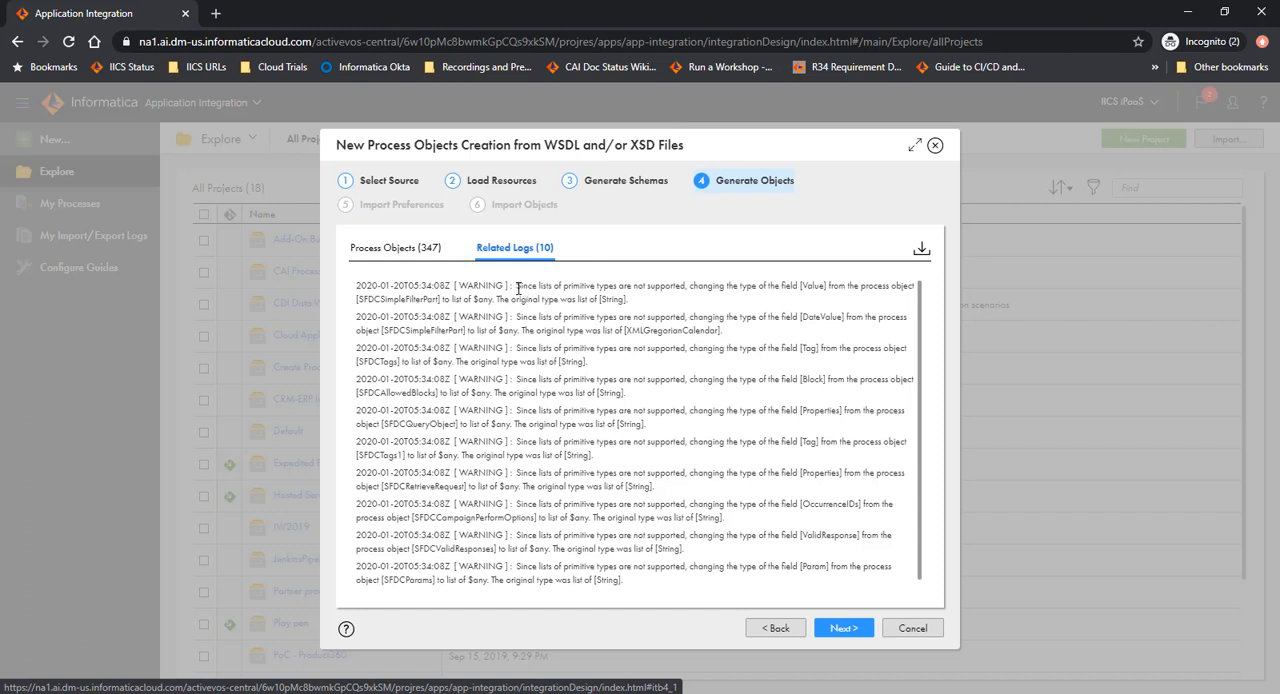
pyautogui.scroll(-1, 838, 393)
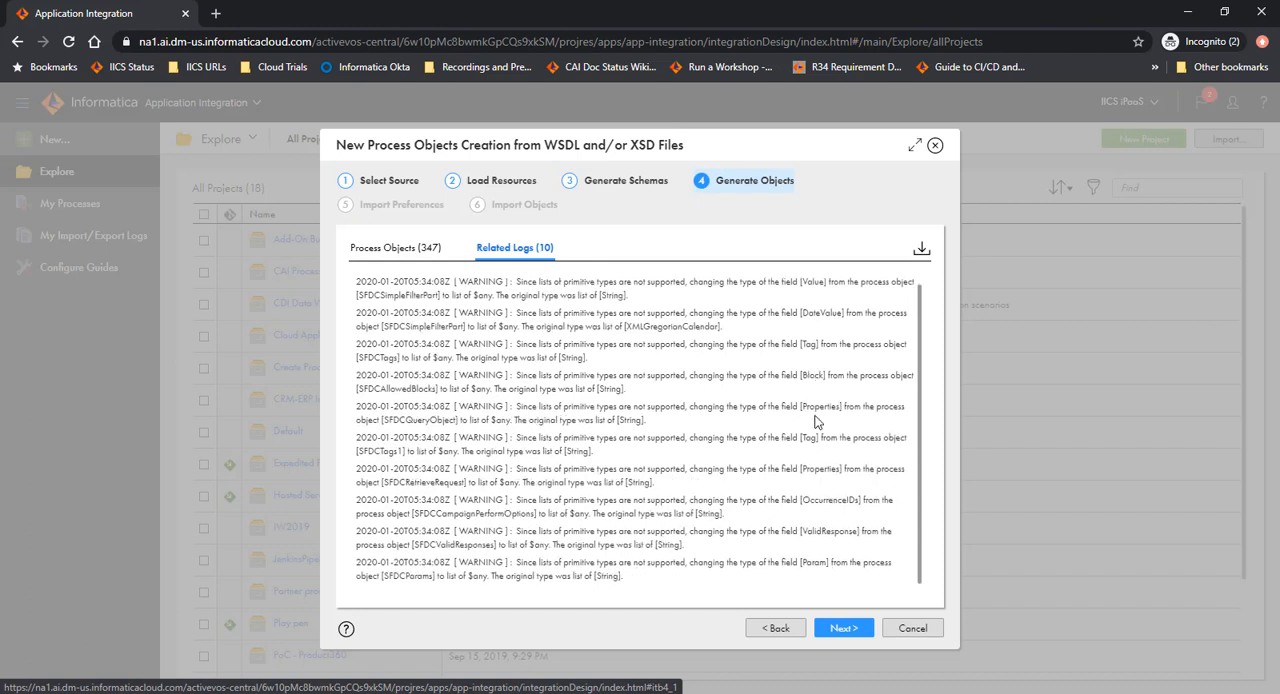
pyautogui.scroll(1, 815, 424)
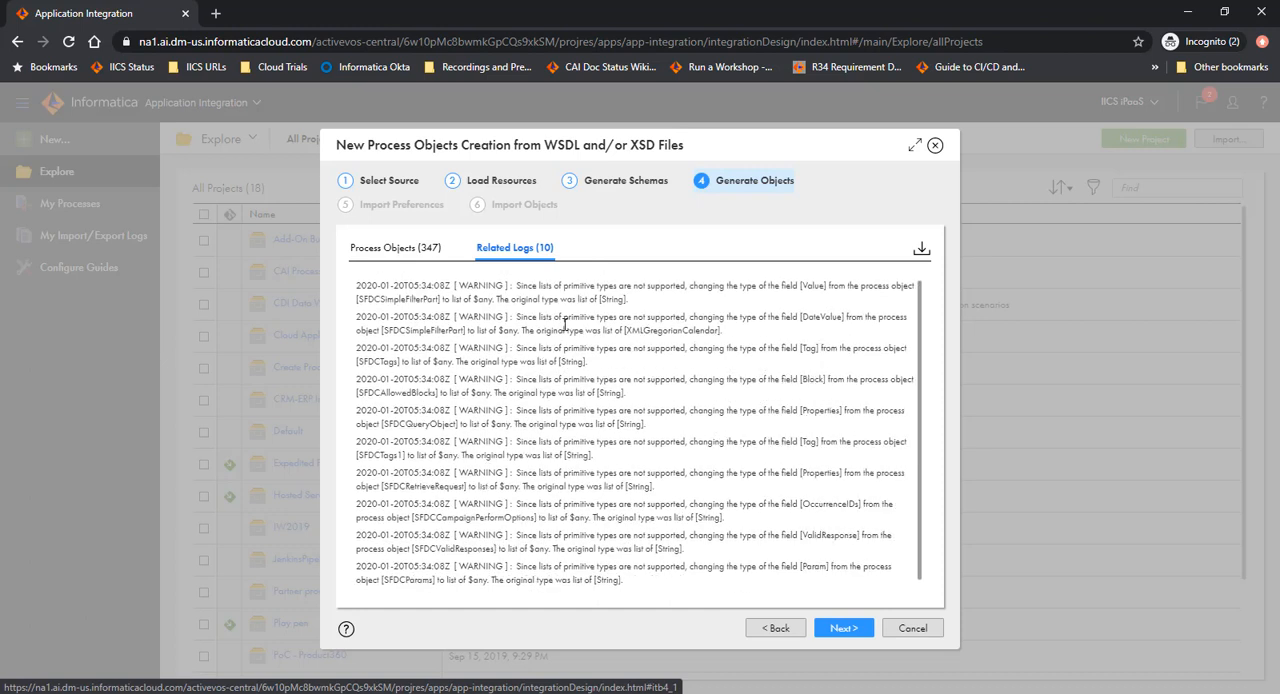
pyautogui.click(415, 250)
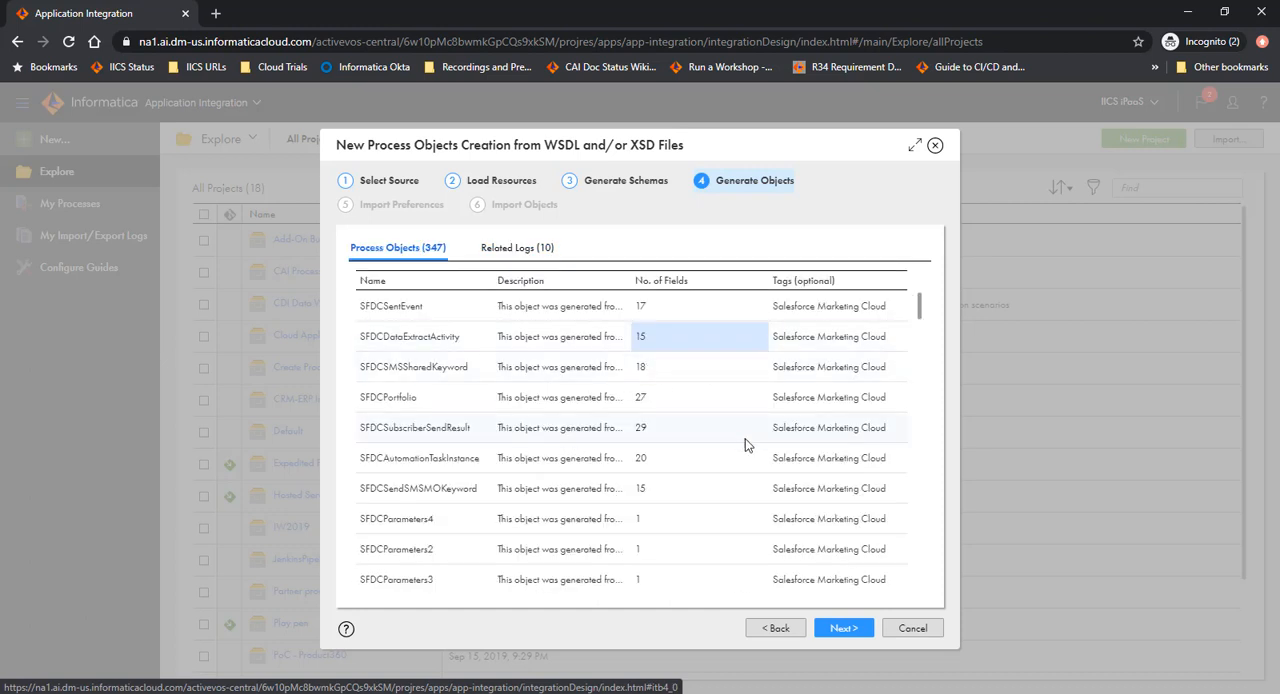
# Proceed to the import preferences and set the process objects location to the Create Process Objects project.
pyautogui.click(844, 627)
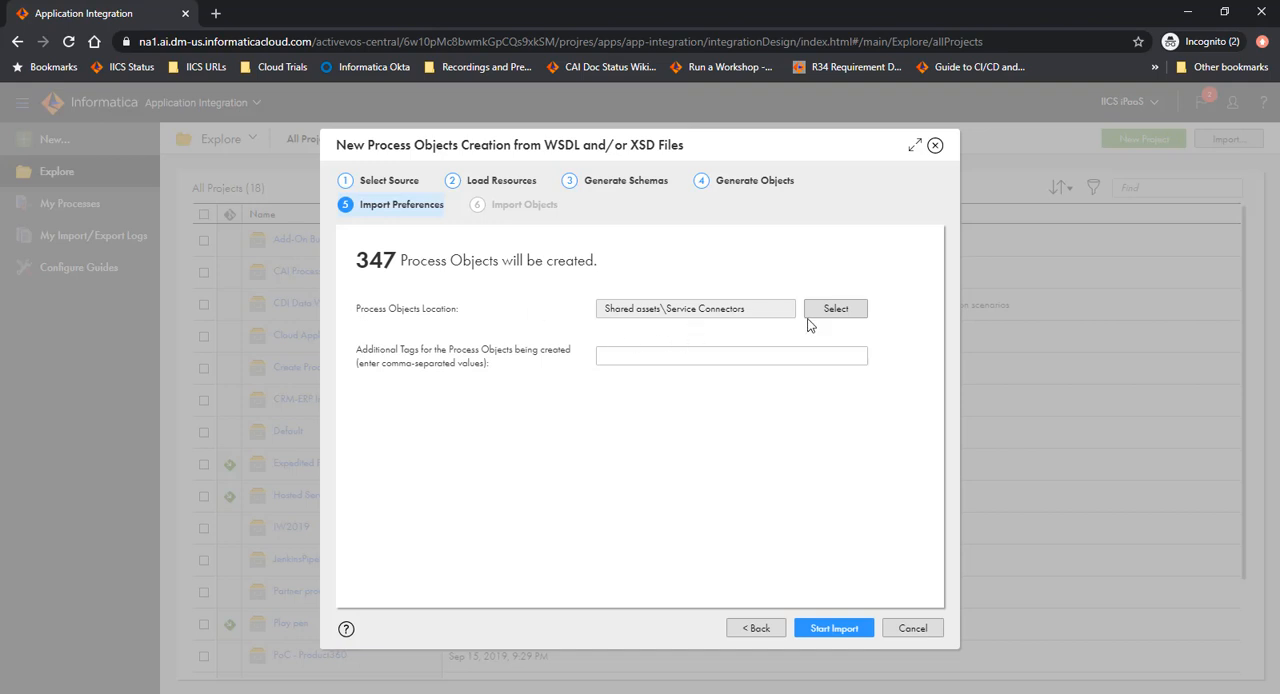
pyautogui.click(839, 316)
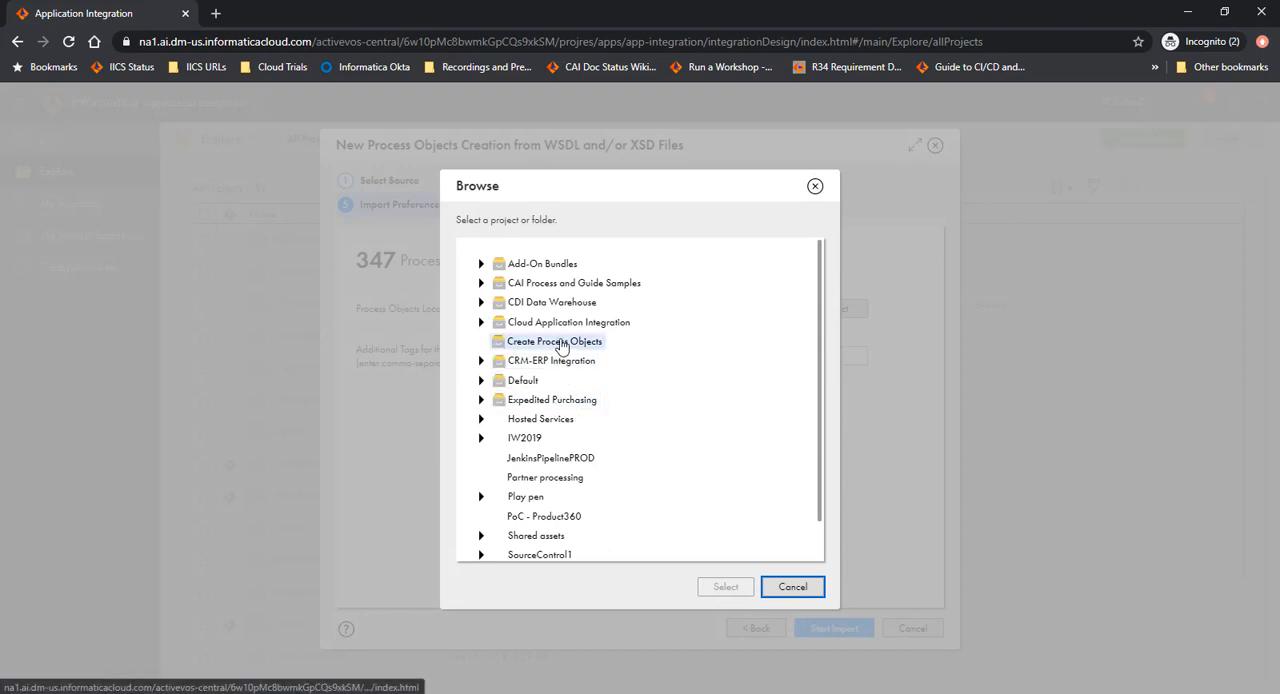
pyautogui.click(586, 341)
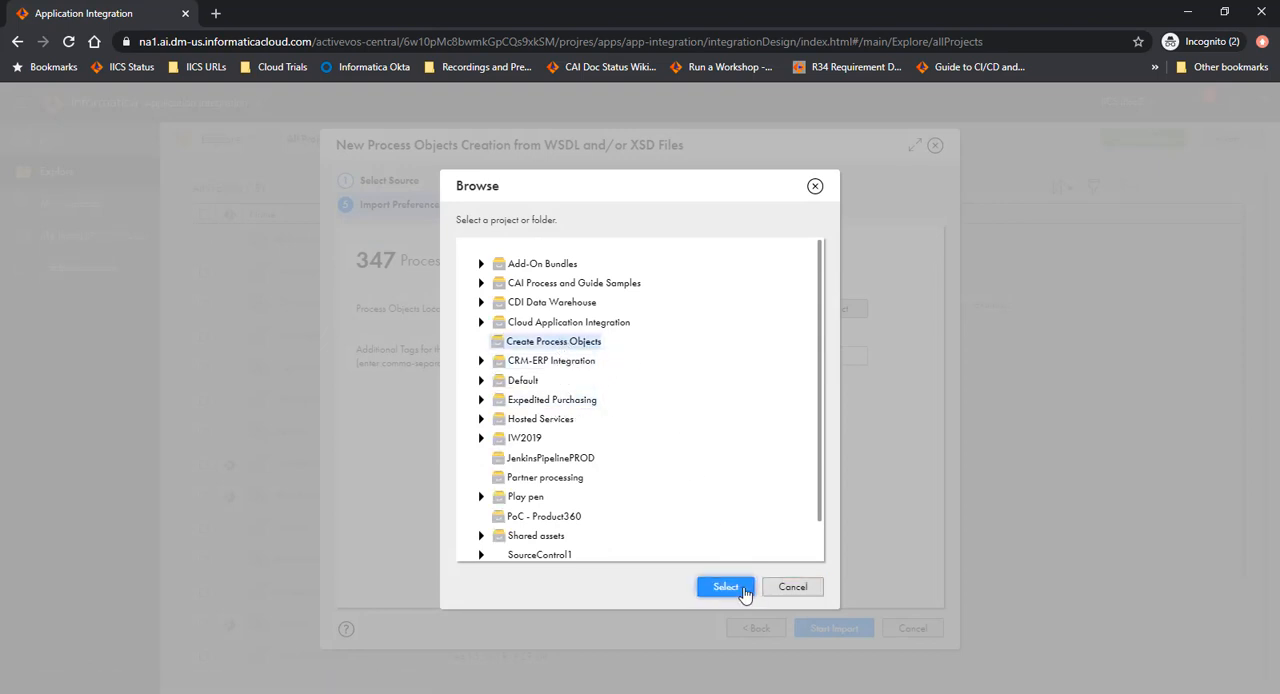
pyautogui.click(740, 589)
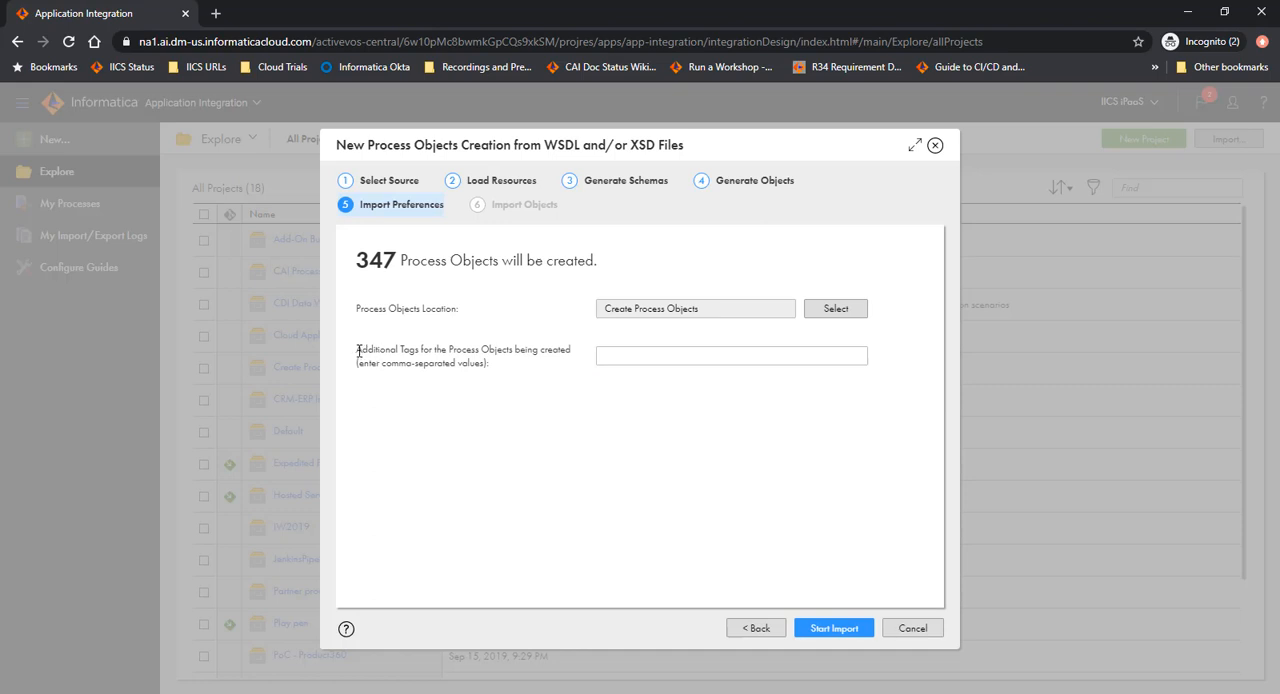
# Add the additional tag demo to the process objects being created and start the import.
pyautogui.click(639, 351)
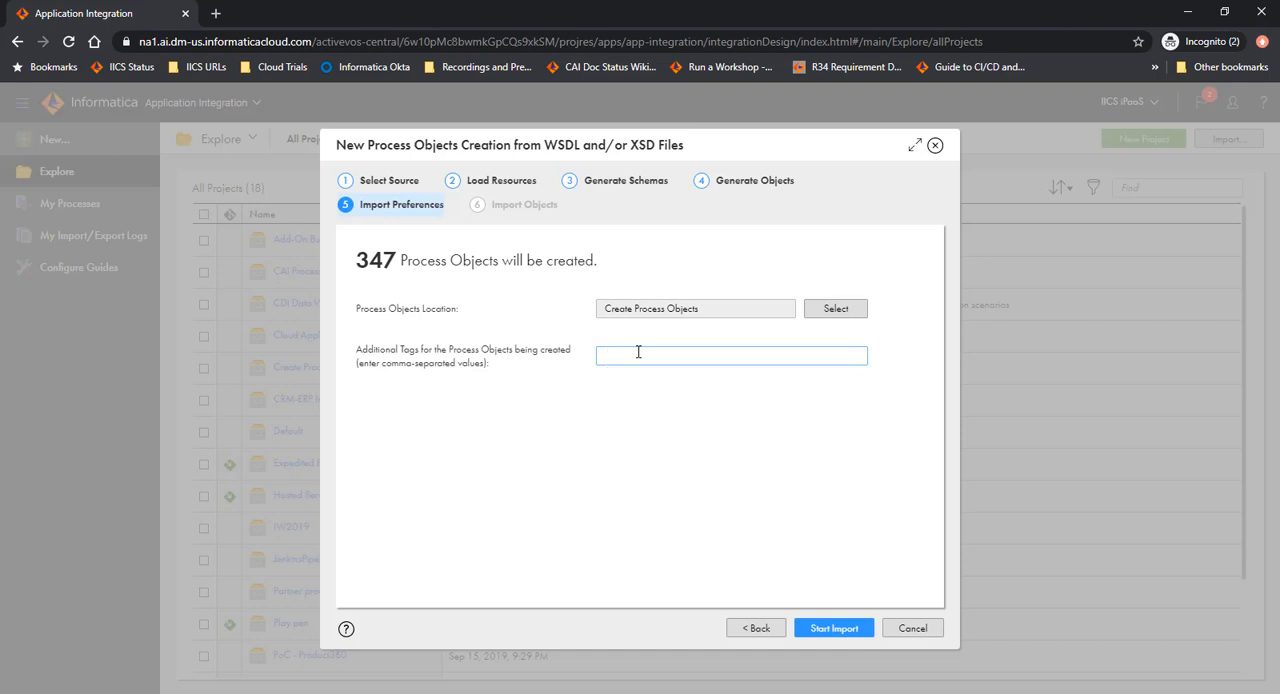
pyautogui.write('demo')
pyautogui.click(670, 433)
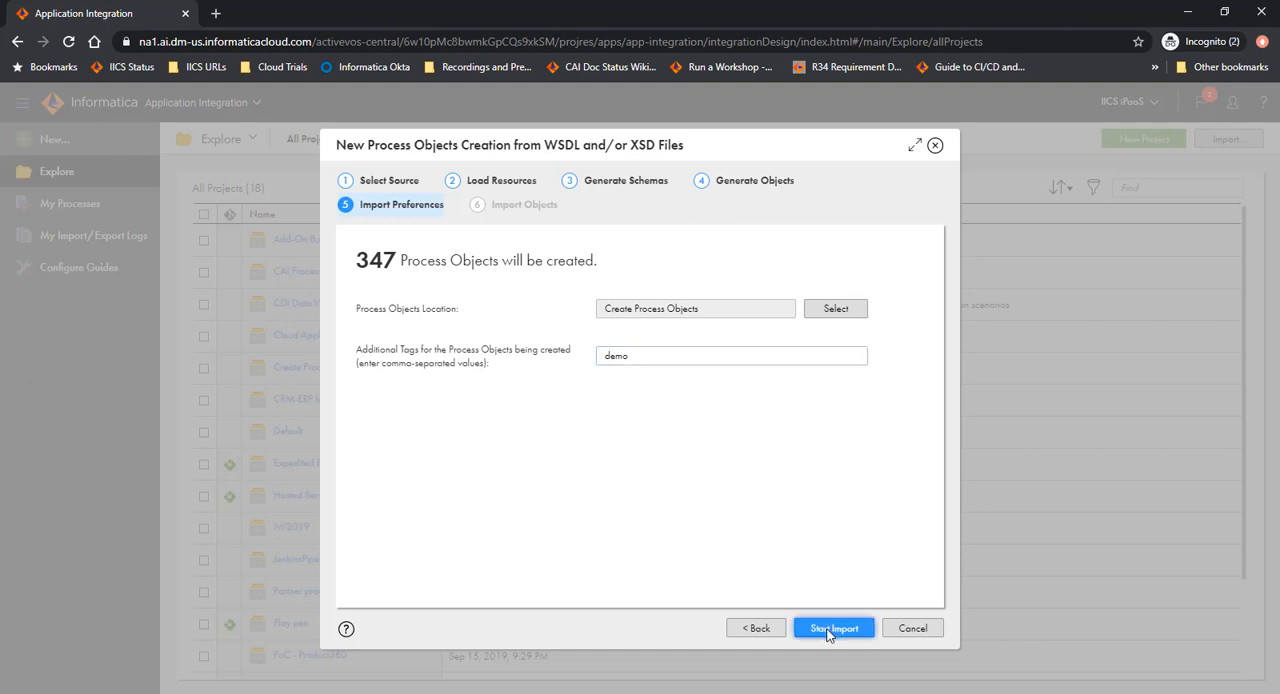
pyautogui.click(828, 630)
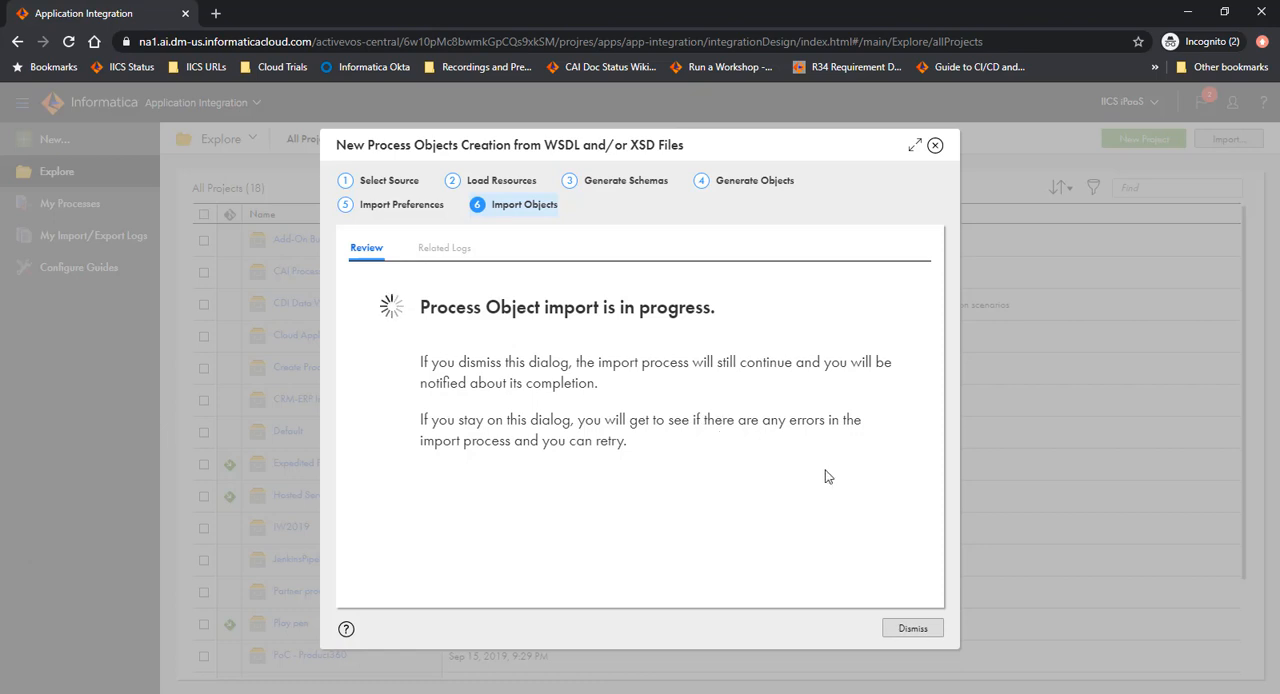
# Dismiss the import progress dialog and check the notifications for the outcome of the process object import.
pyautogui.click(913, 629)
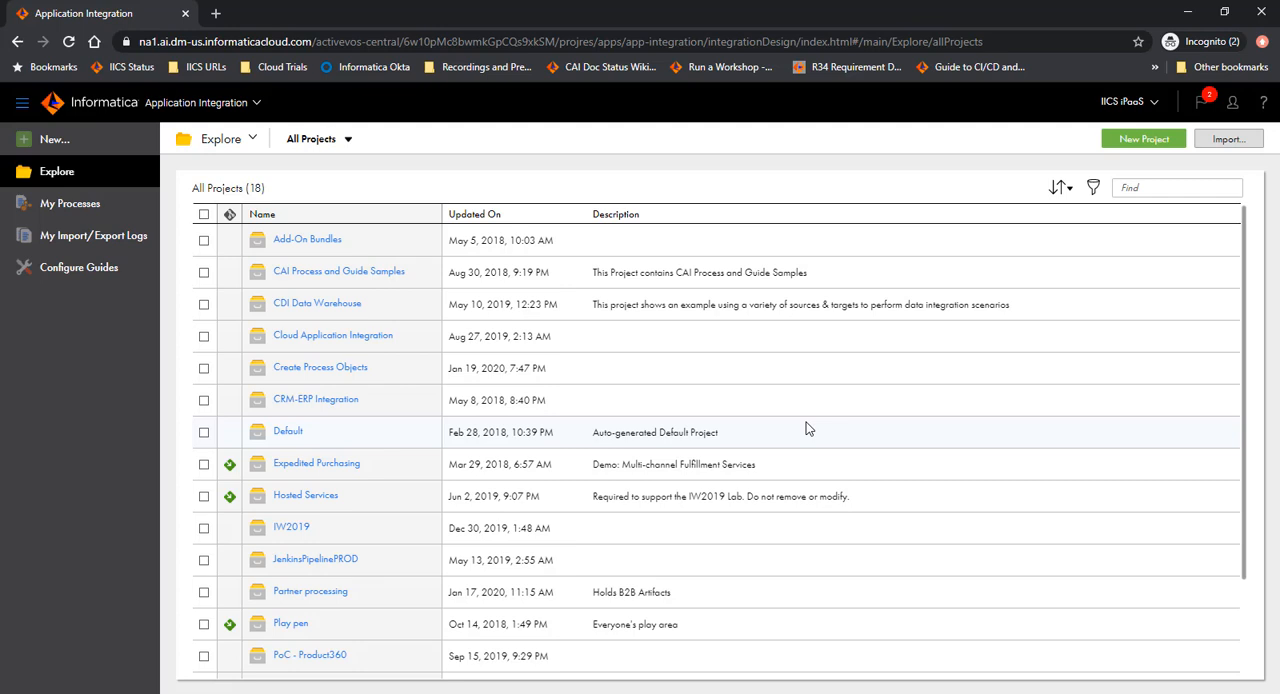
pyautogui.click(1207, 102)
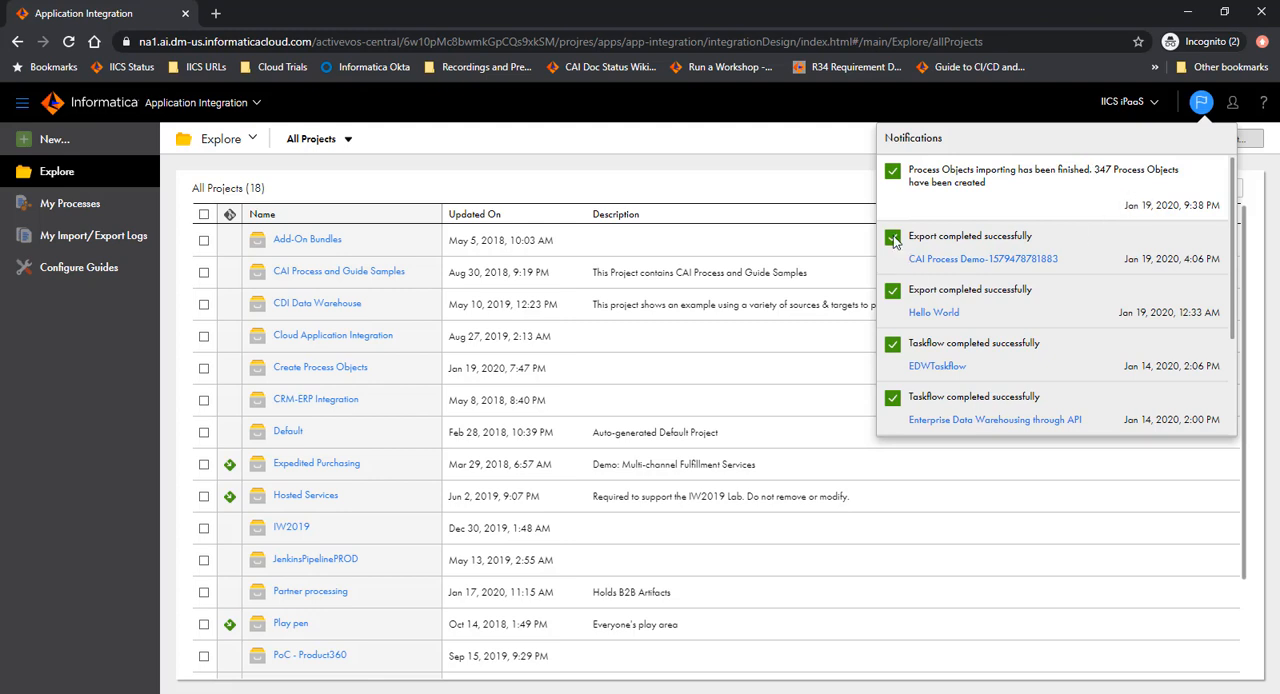
pyautogui.click(833, 184)
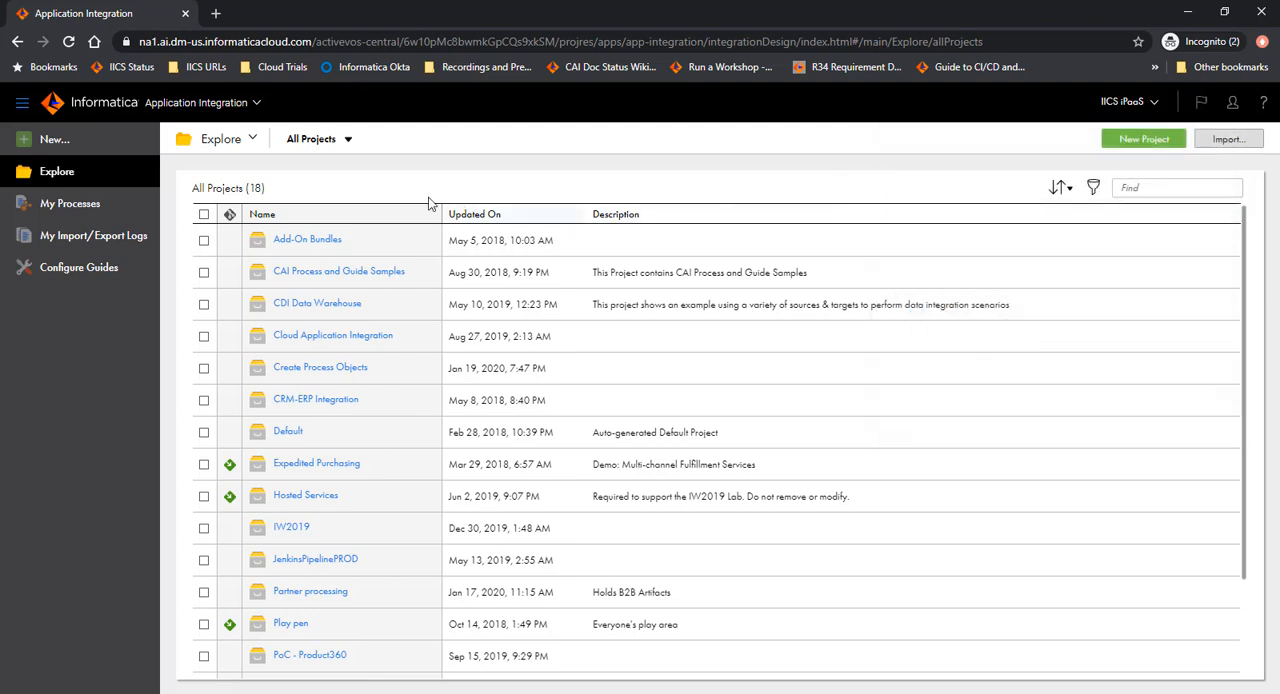
# Open the Create Process Objects project, look through the imported objects and widen the Tags column to read the full tags.
pyautogui.click(320, 369)
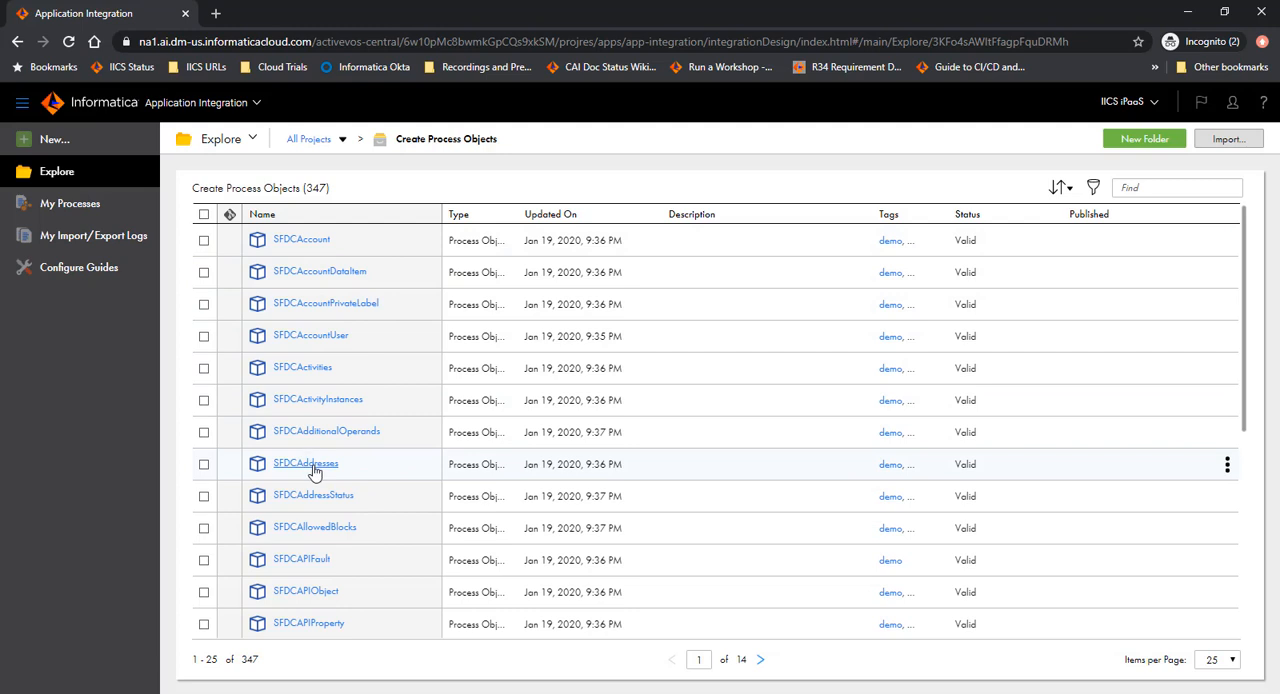
pyautogui.scroll(-1, 318, 480)
pyautogui.scroll(-3, 318, 489)
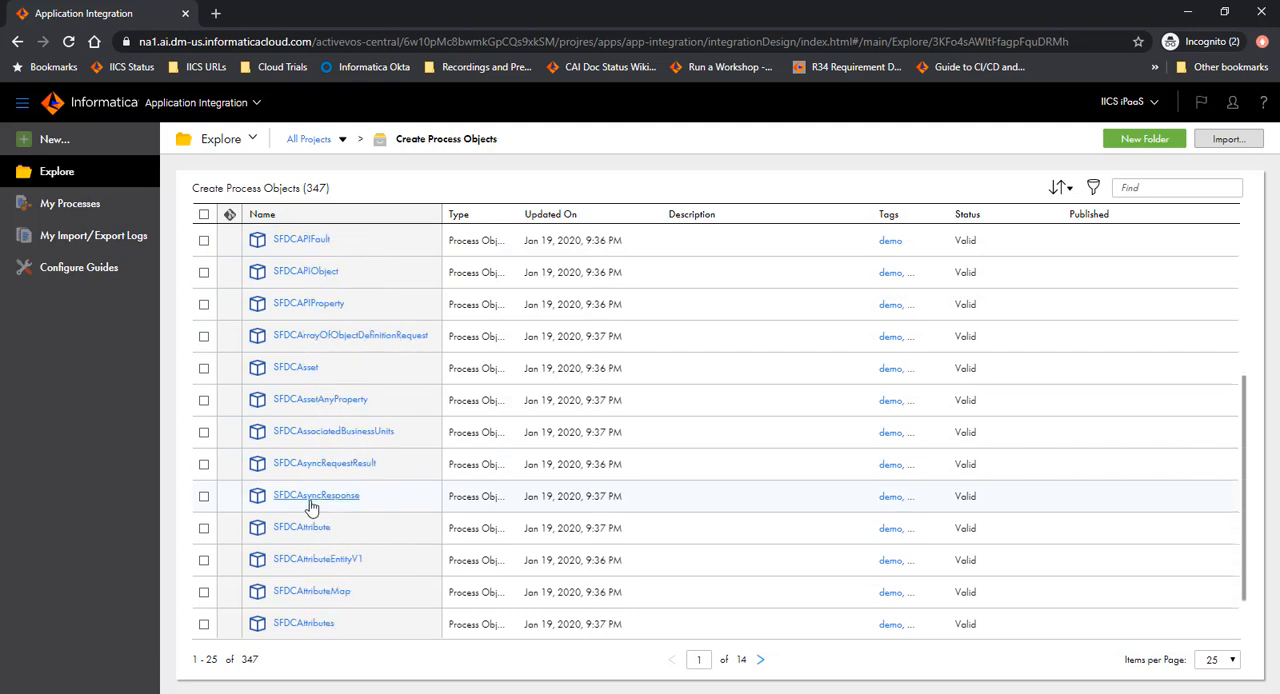
pyautogui.scroll(4, 333, 433)
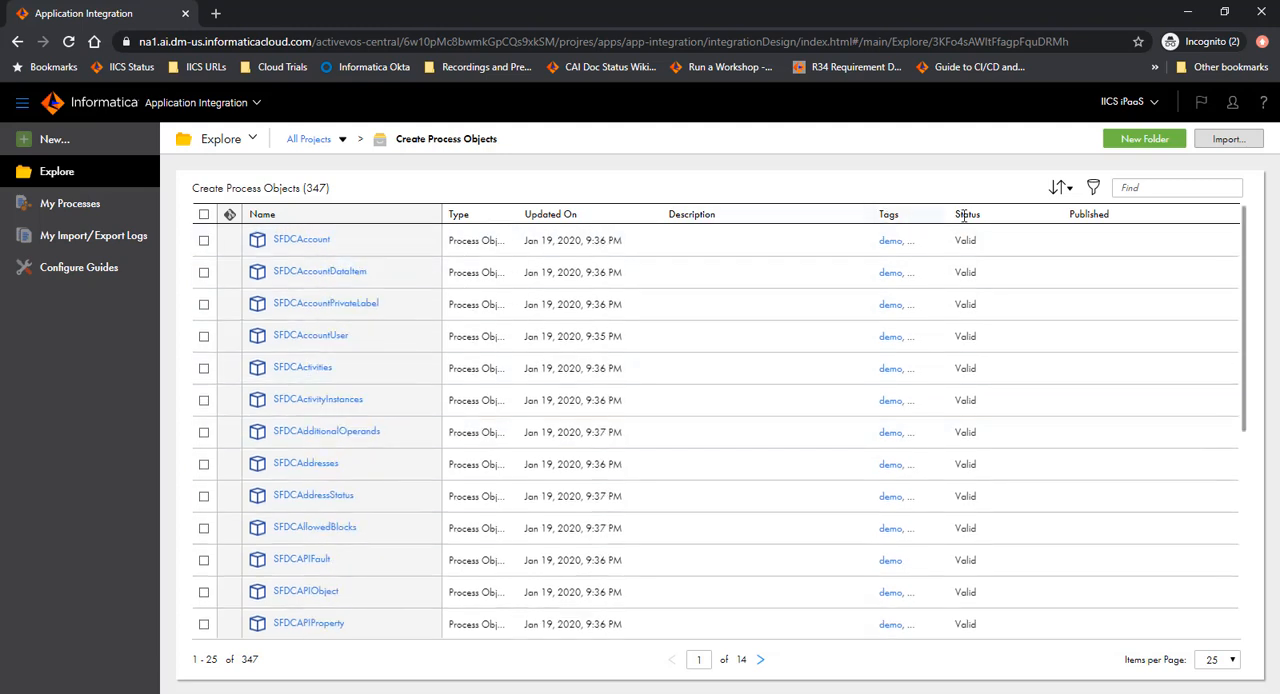
pyautogui.moveTo(948, 218); pyautogui.dragTo(1065, 221)
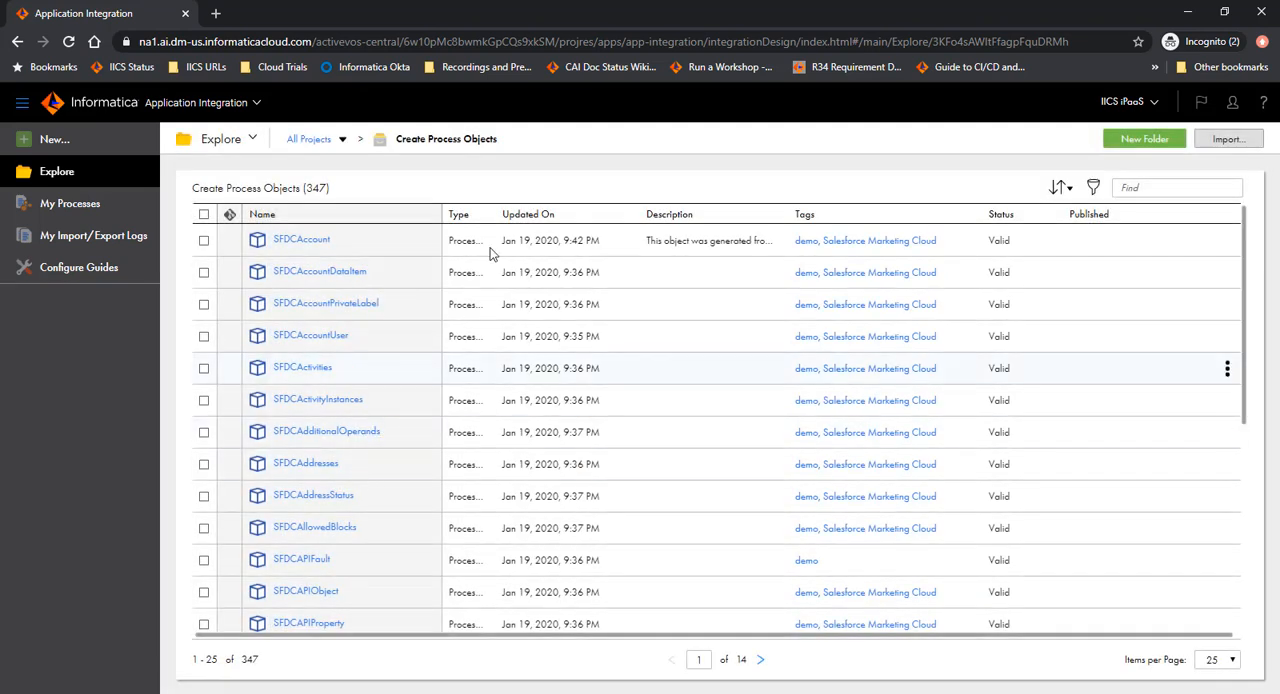
# Open the SFDCAsset process object, examine its properties and fields with their types, and close it.
pyautogui.scroll(-3, 585, 390)
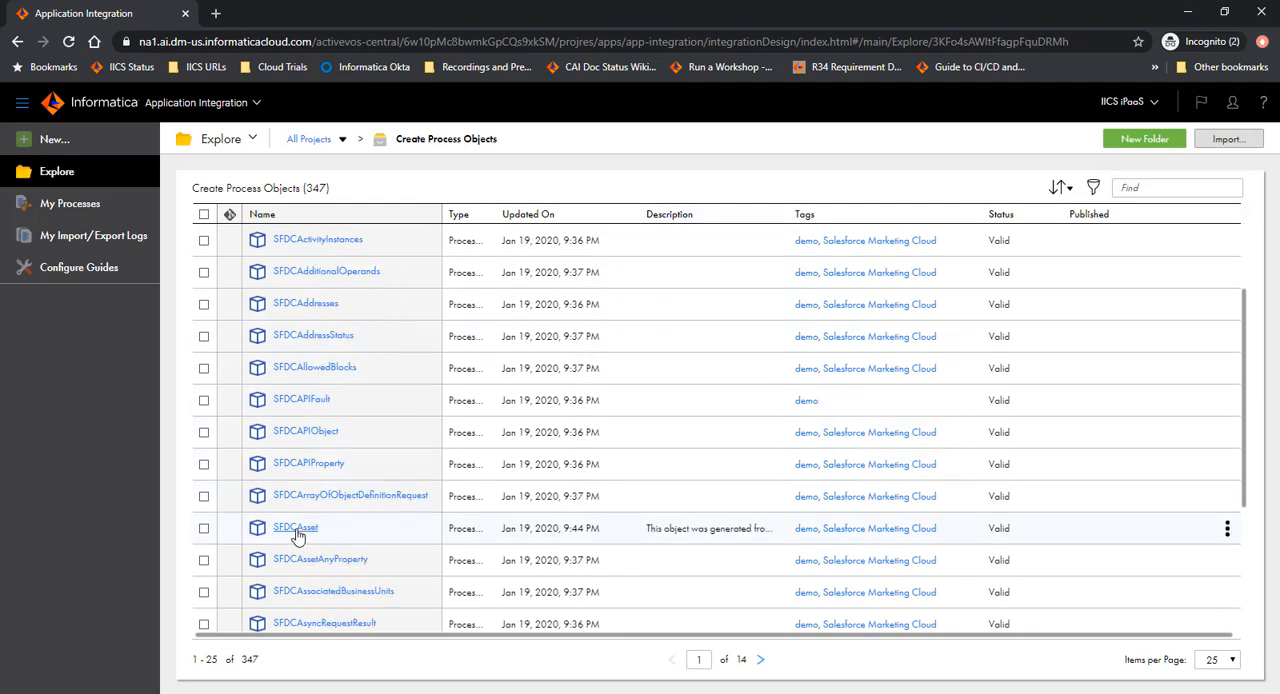
pyautogui.click(295, 528)
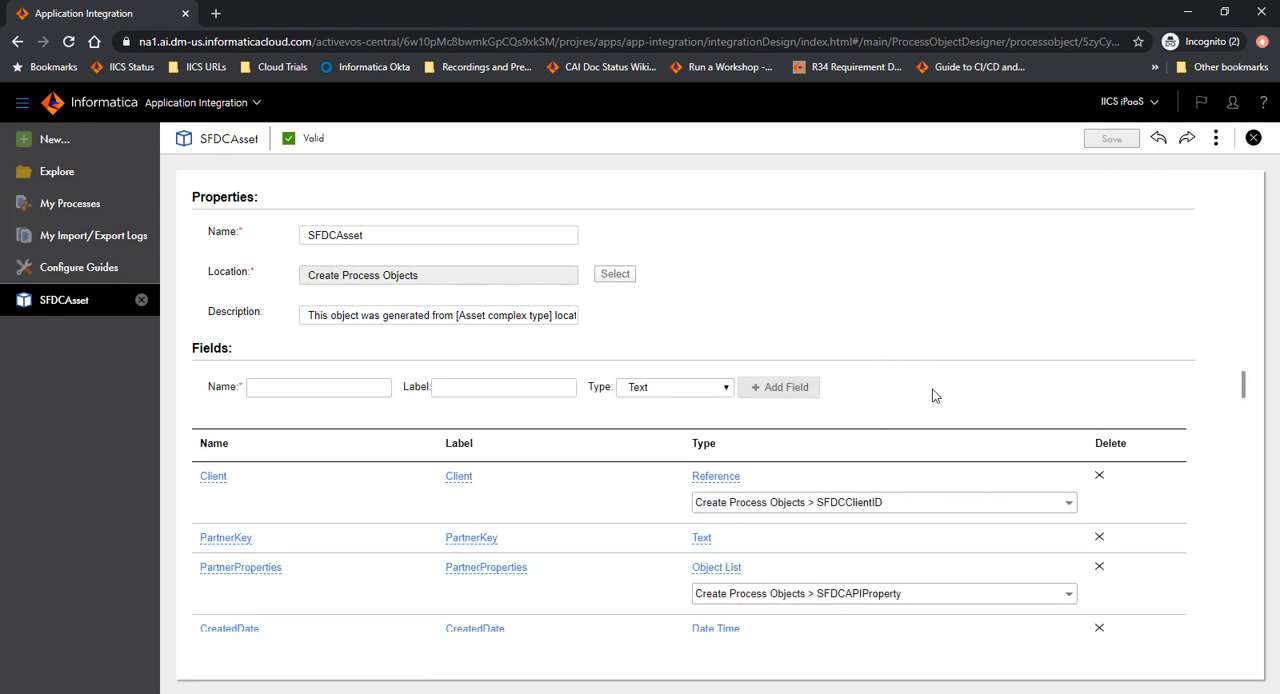
pyautogui.scroll(-10, 1220, 410)
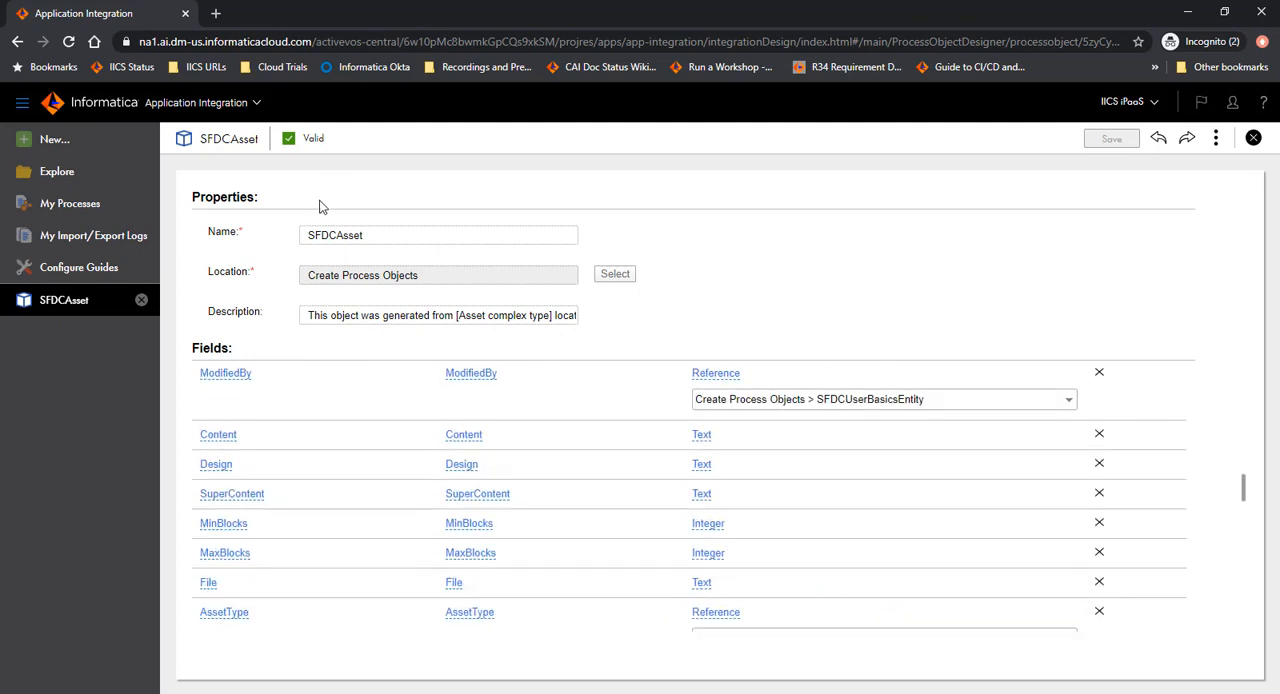
pyautogui.click(141, 300)
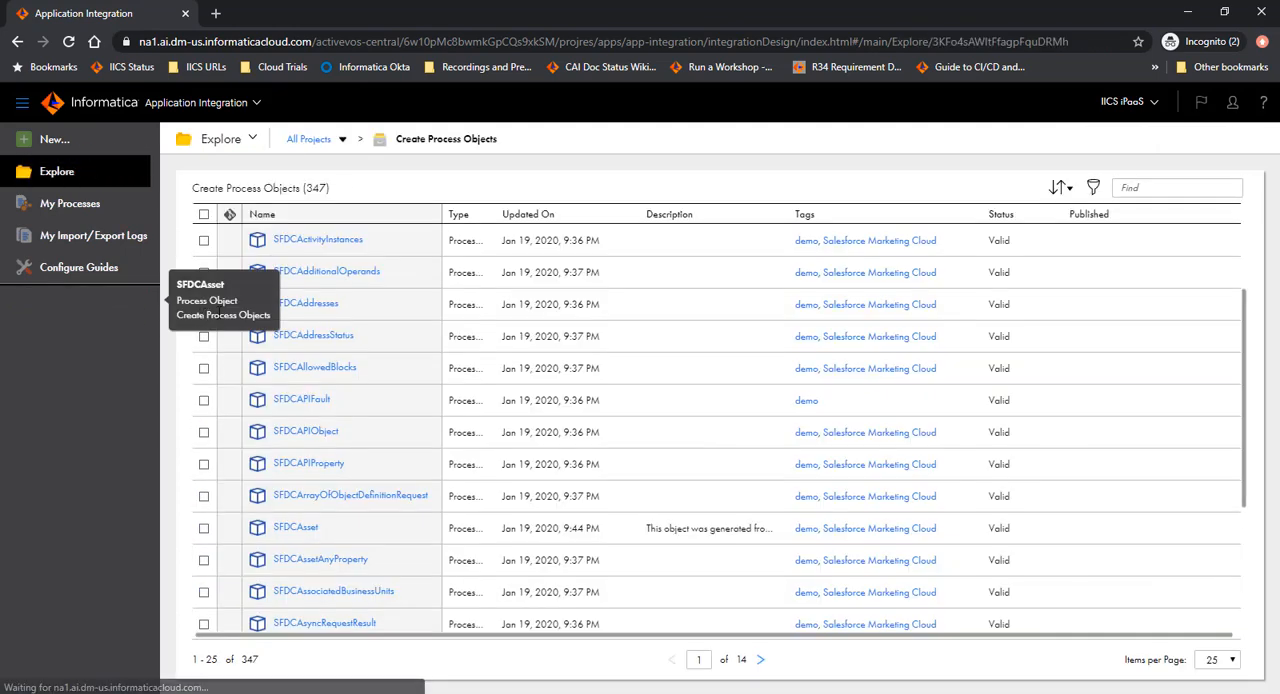